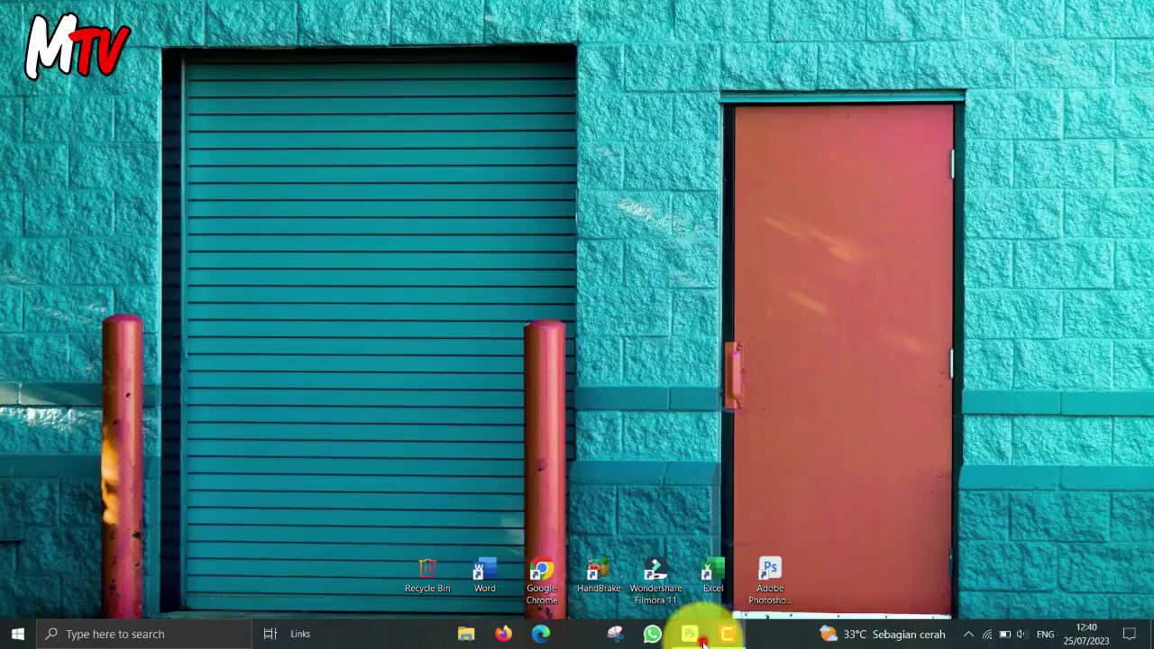
Open the recent athlete photo from the Home screen and zoom the canvas to 55%
left_click(701, 637)
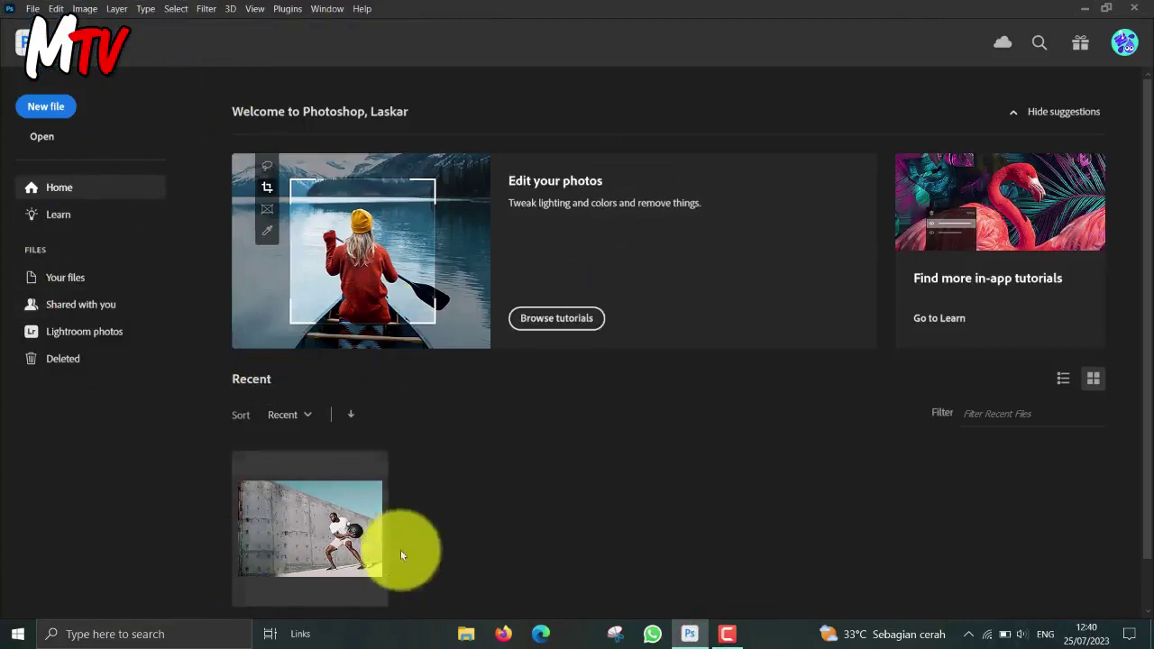
left_click(308, 536)
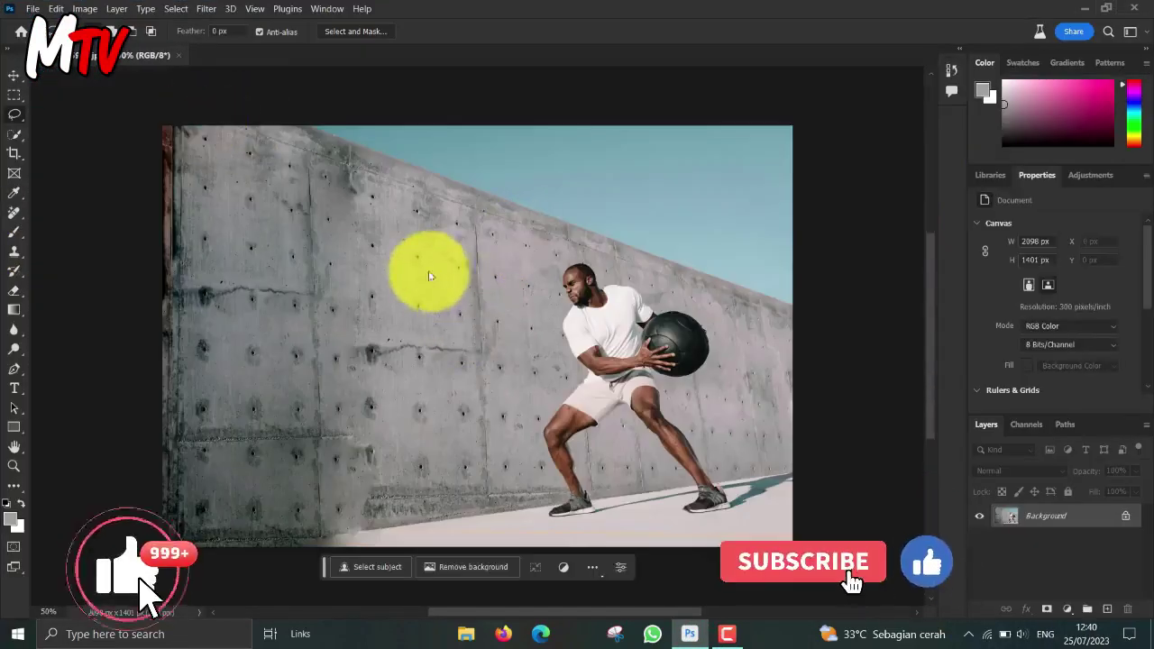
scroll(431, 274, "down", 2)
scroll(430, 279, "up", 1)
scroll(430, 280, "up", 1)
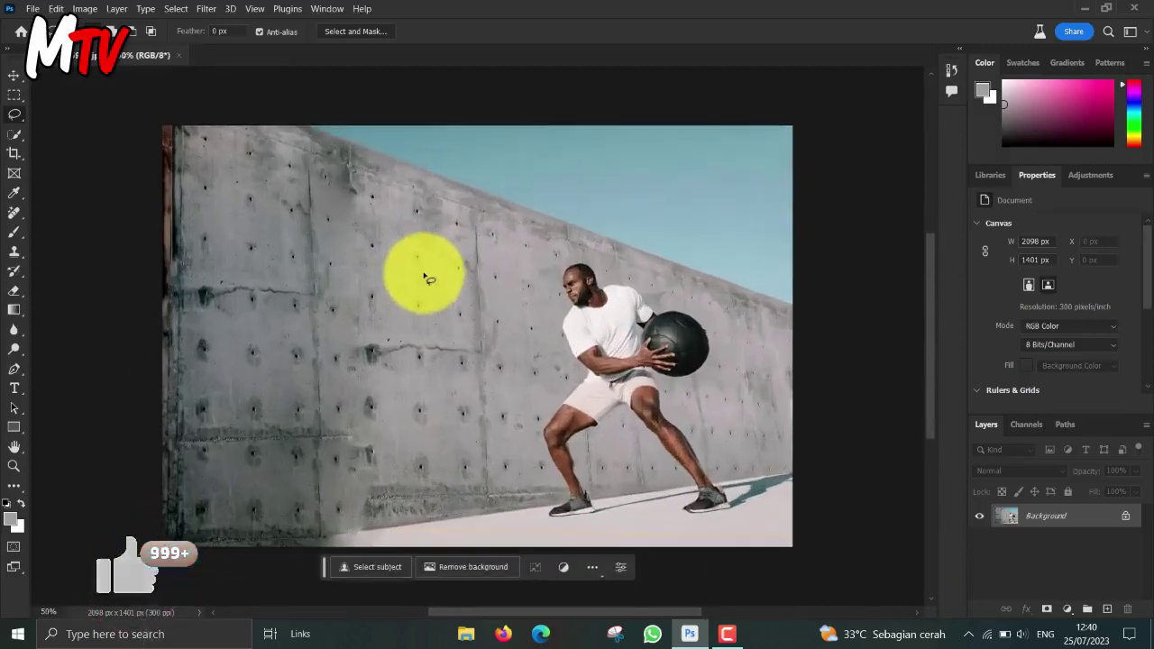
scroll(430, 280, "up", 1)
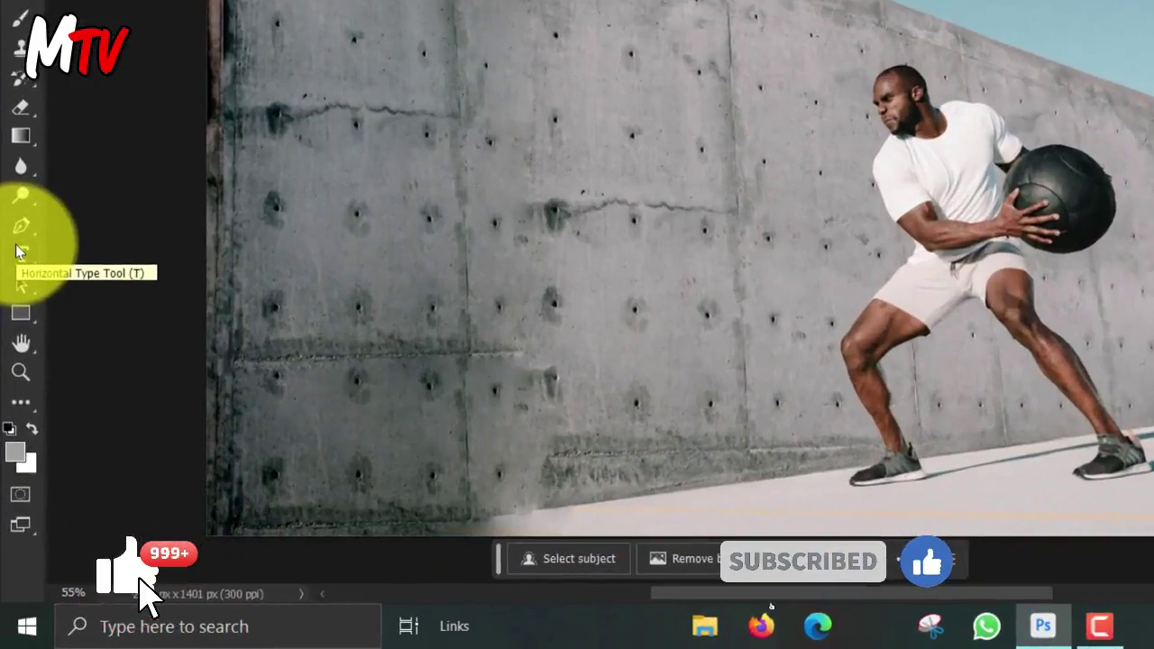
Type 'SMASH BALL' on the concrete wall with the Horizontal Type Tool
right_click(18, 254)
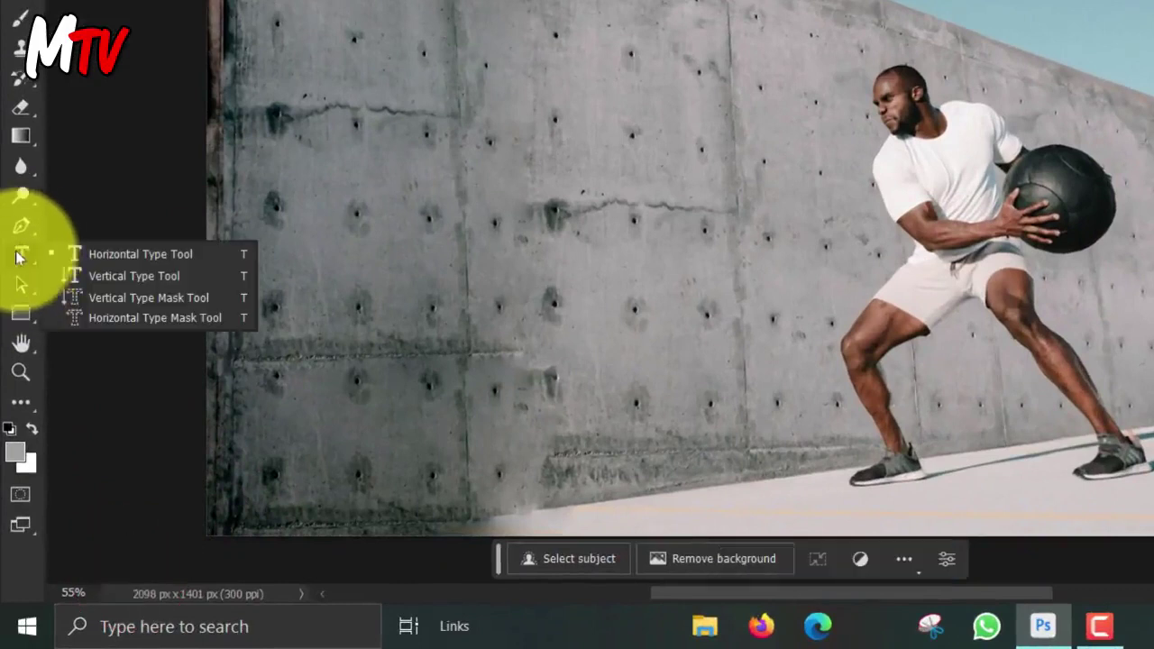
left_click(108, 254)
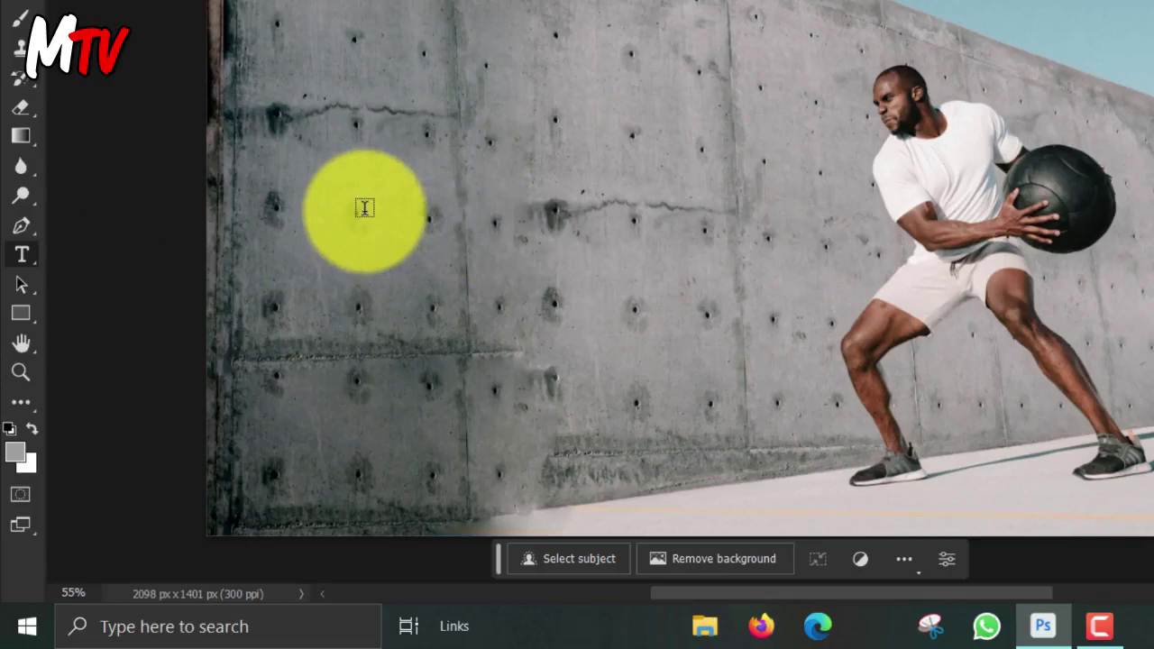
left_click(331, 229)
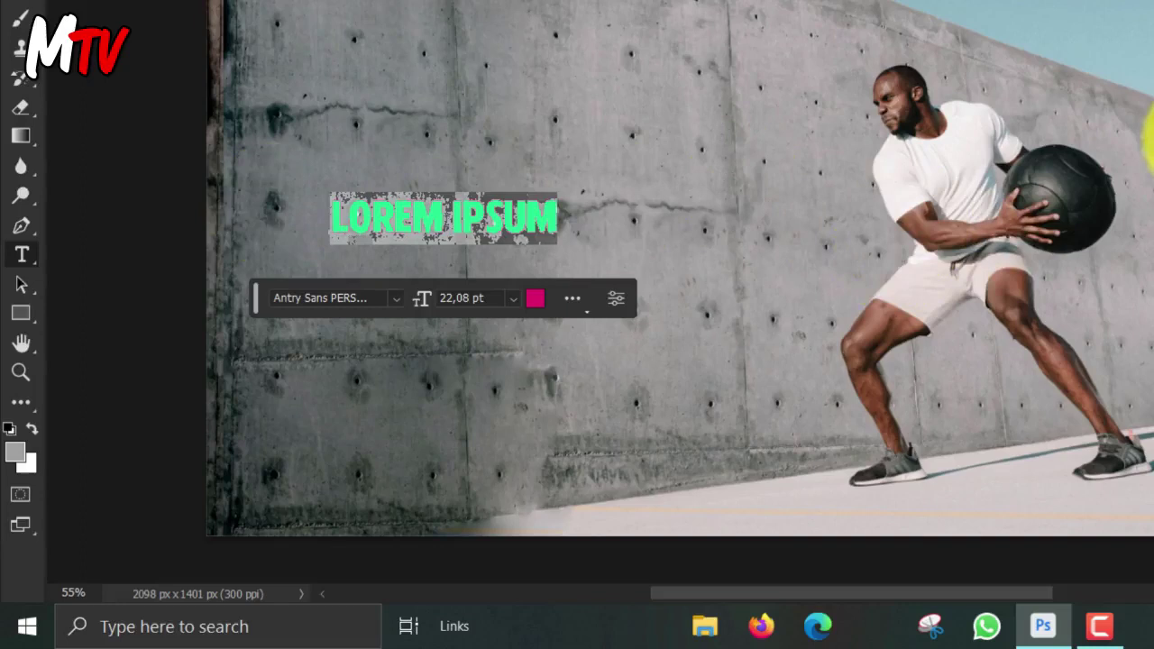
type("SMASH")
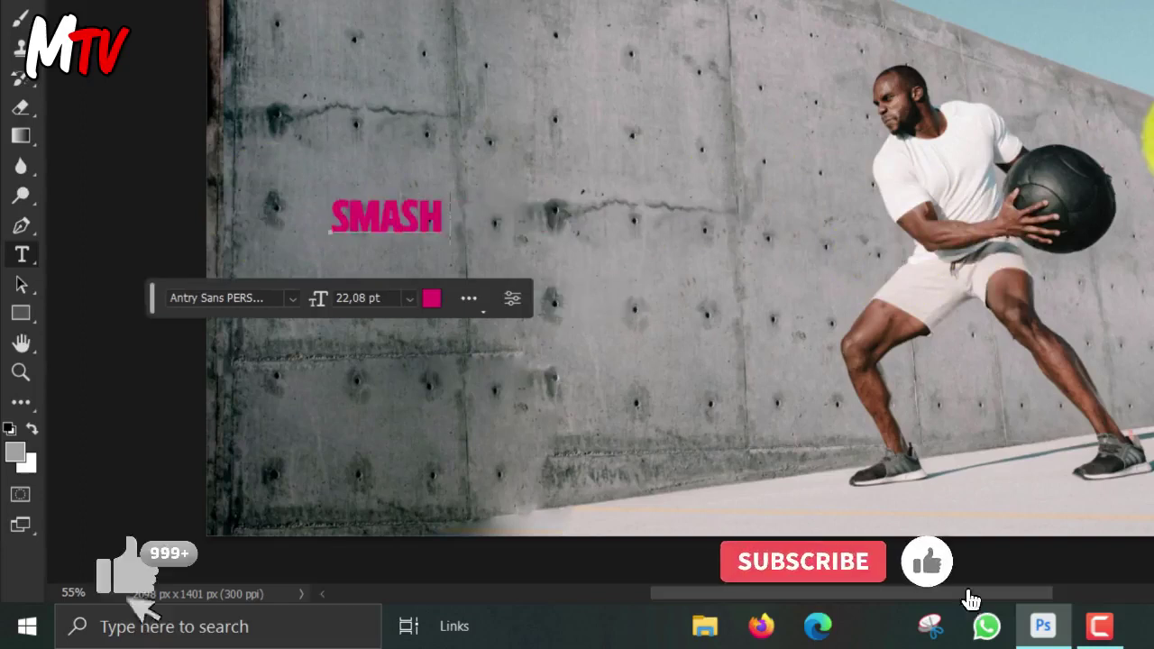
type(" B")
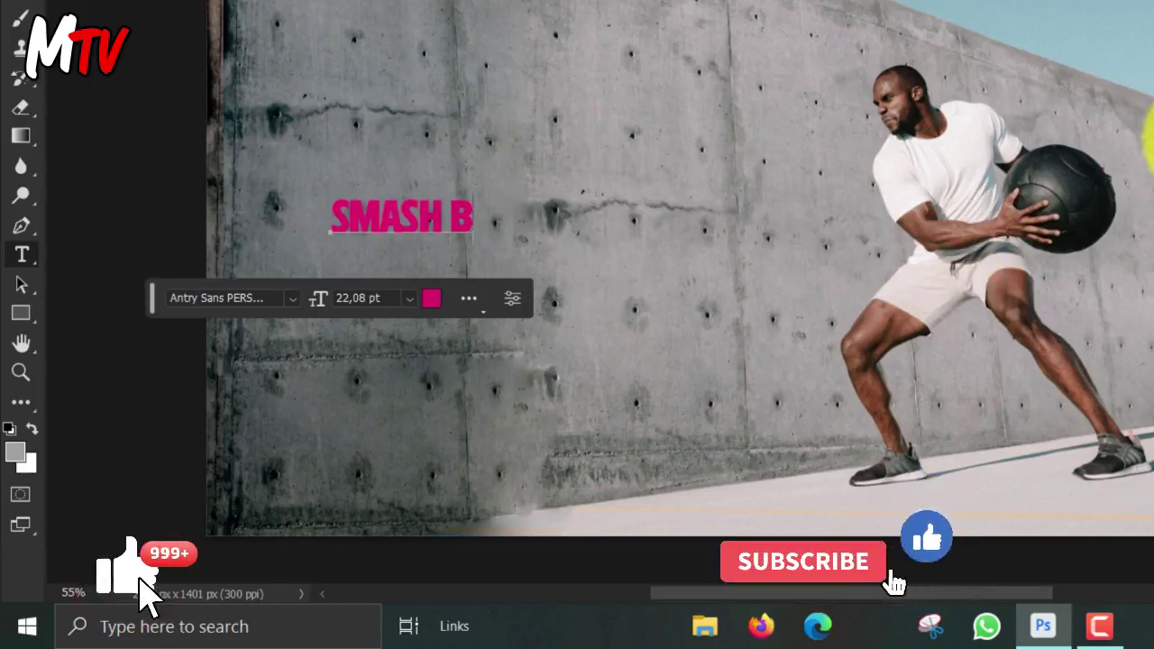
type("ALL")
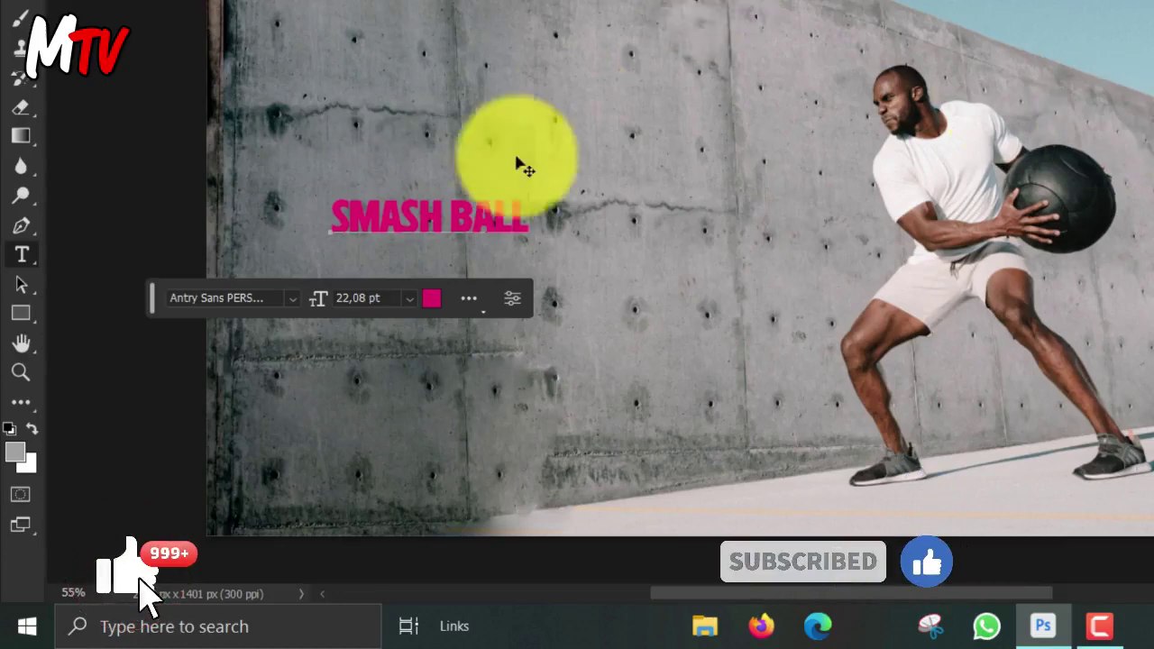
Recolour the word BALL to near-white #fbf3f7
left_click_drag(527, 213, 451, 216)
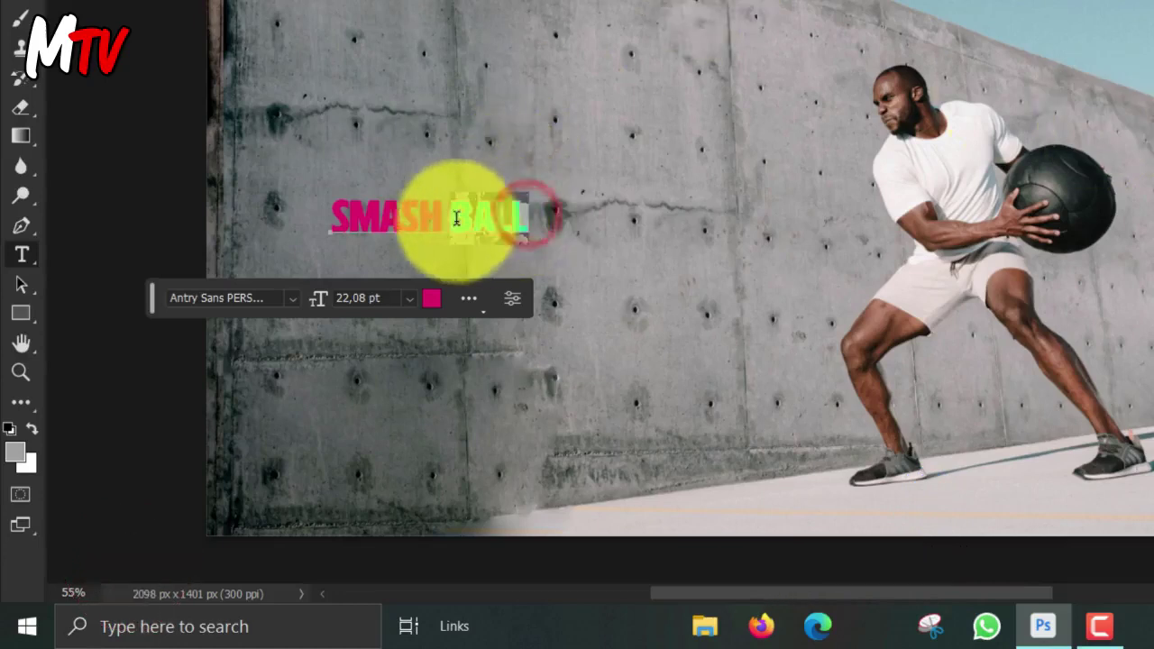
left_click(521, 297)
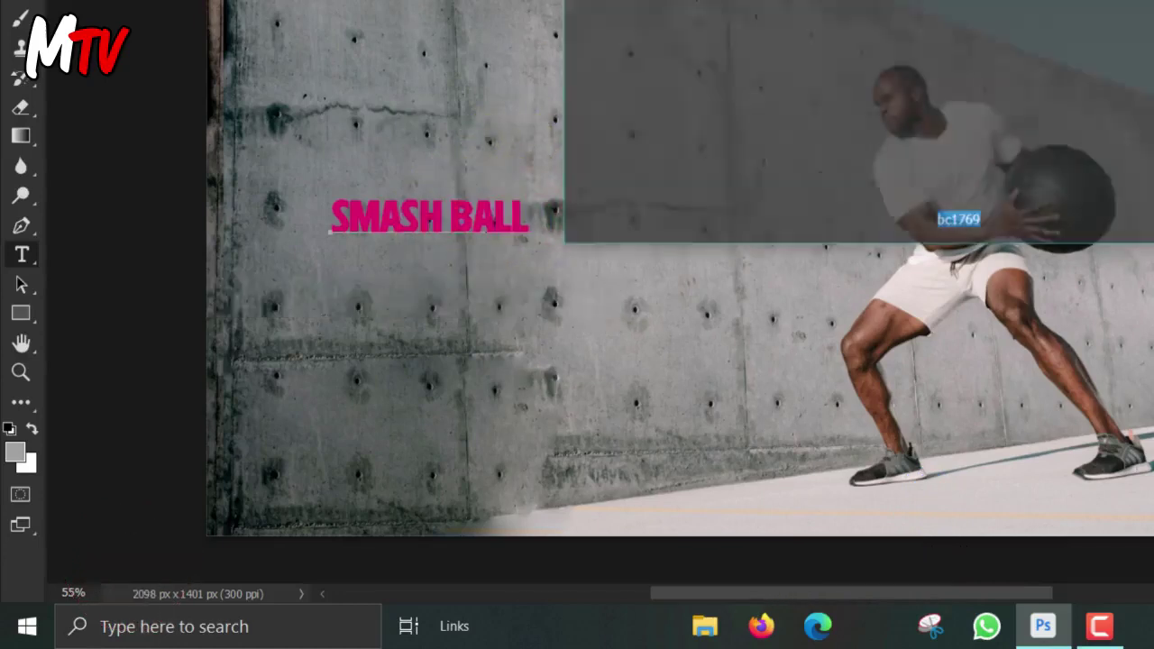
type("fbf3f7")
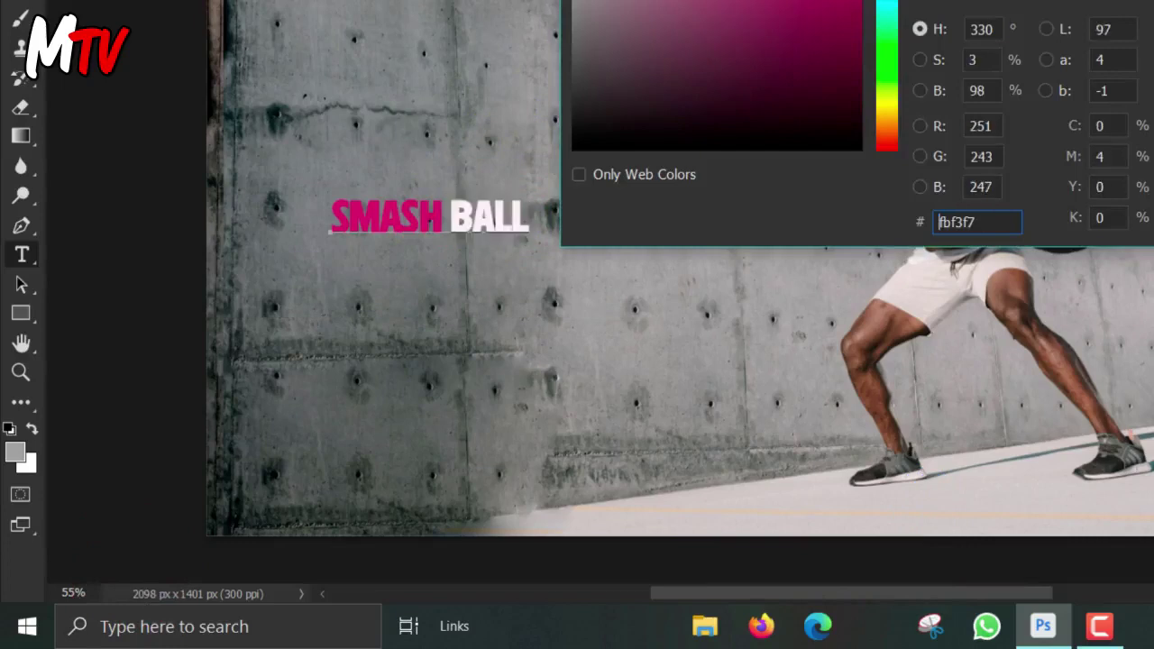
key("Return")
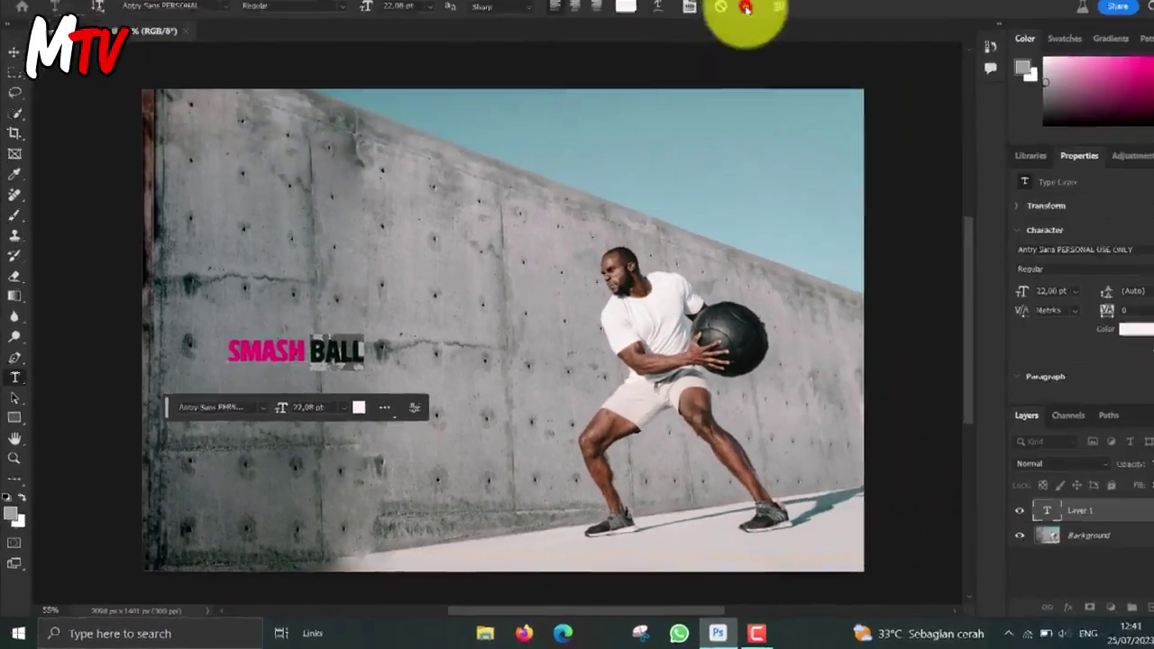
Load the SMASH BALL letter outlines as a selection and copy them
left_click(714, 32)
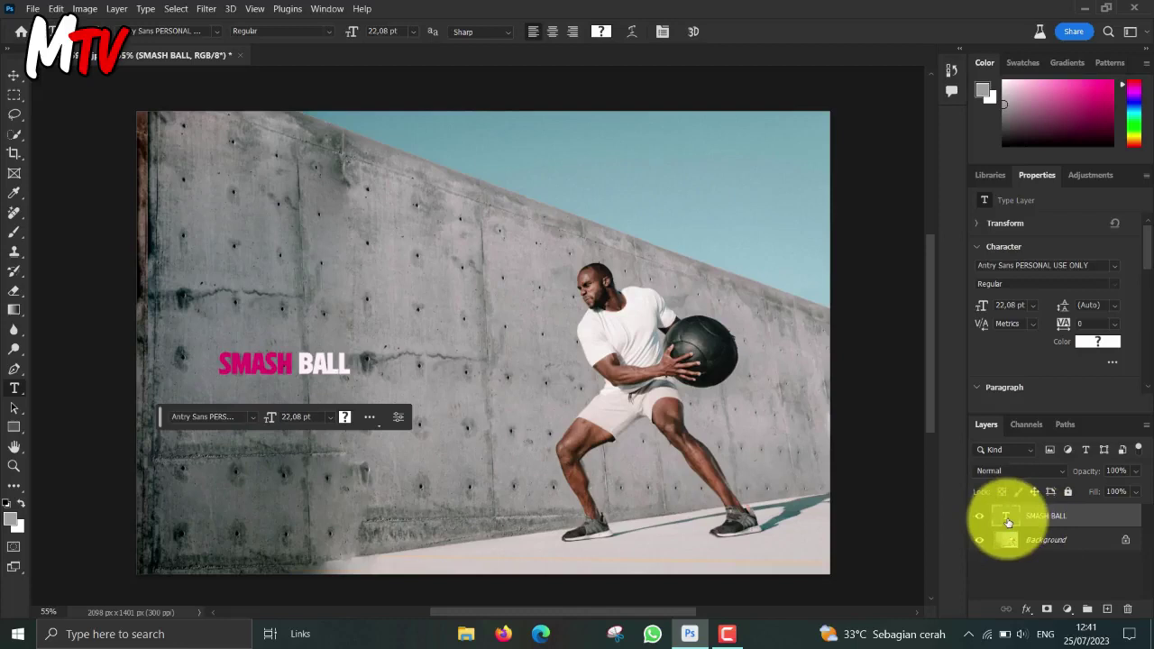
left_click(1007, 522)
left_click(1008, 522, "ctrl")
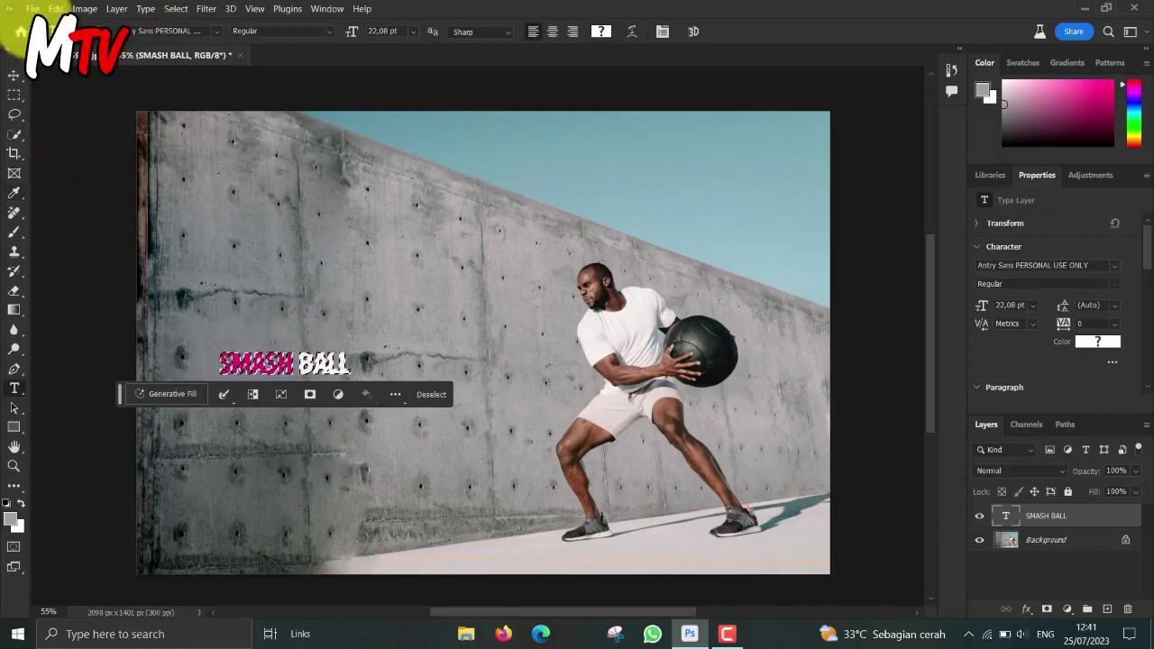
left_click(33, 9)
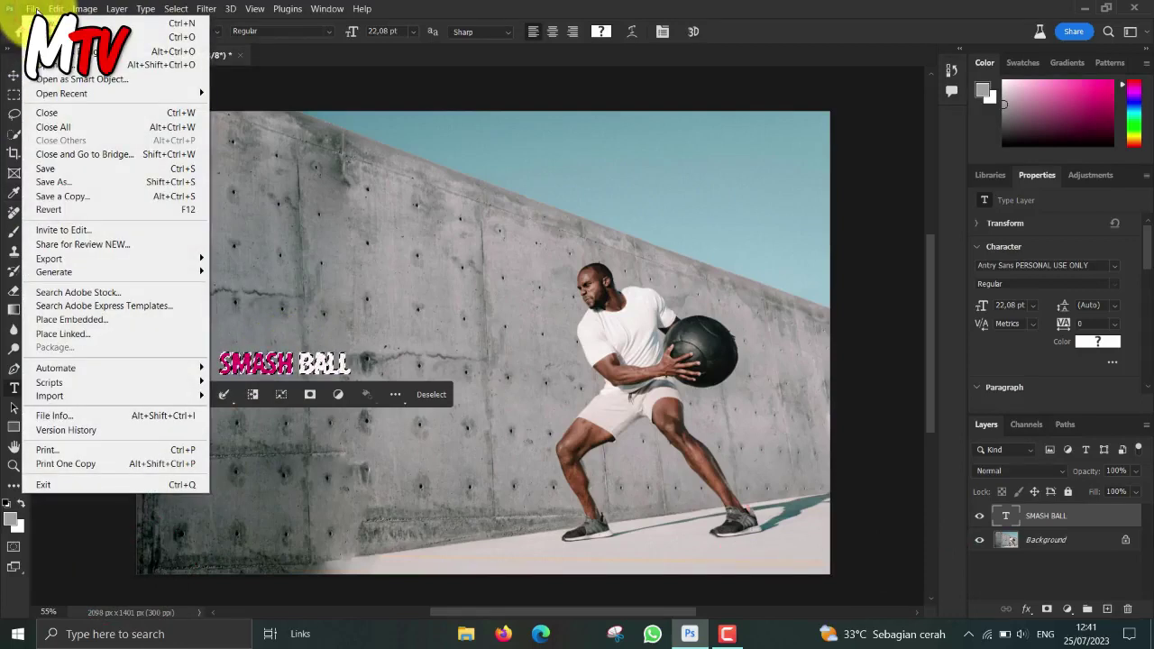
left_click(56, 9)
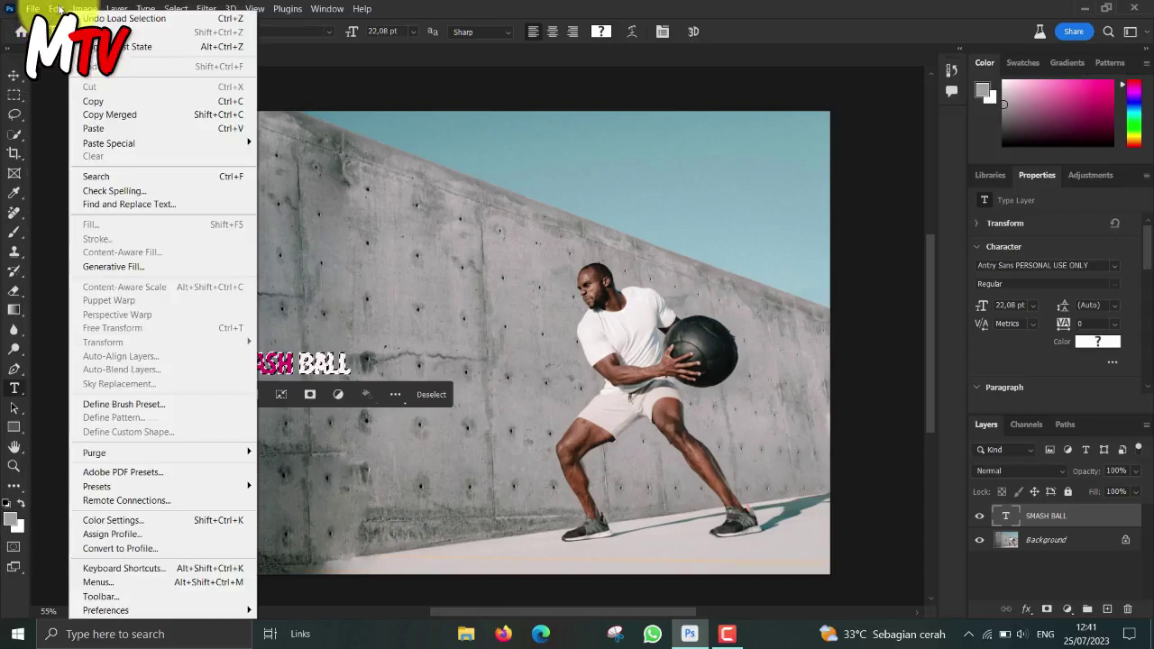
left_click(98, 105)
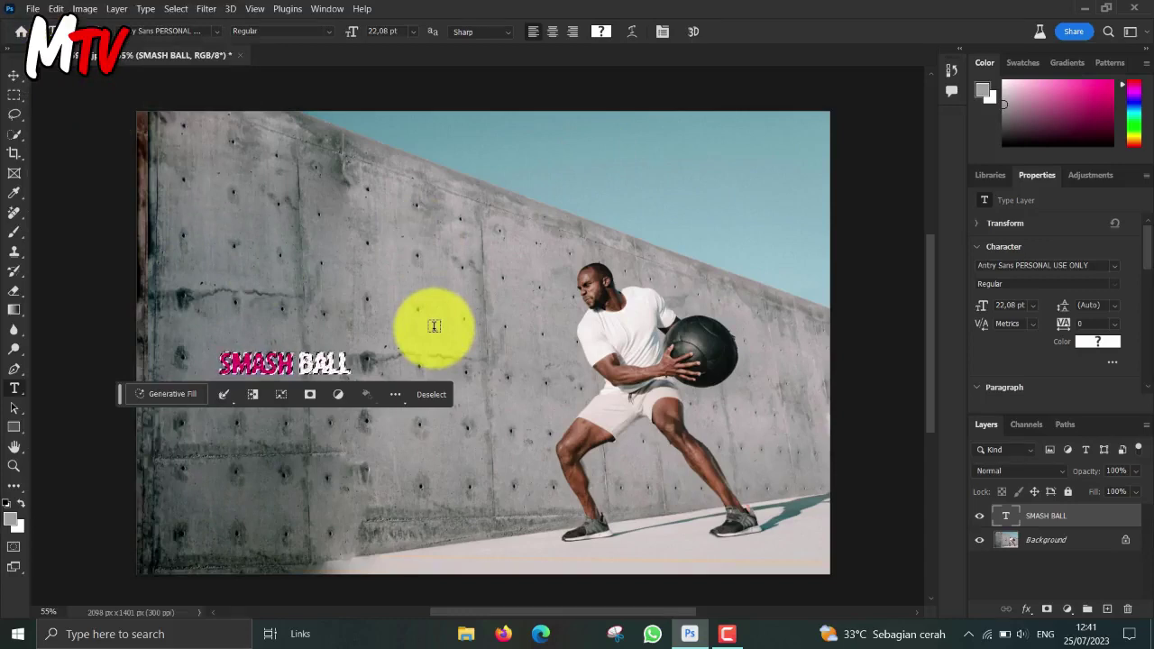
Deselect, hide the SMASH BALL text layer and add an empty Layer 1
key("ctrl+d")
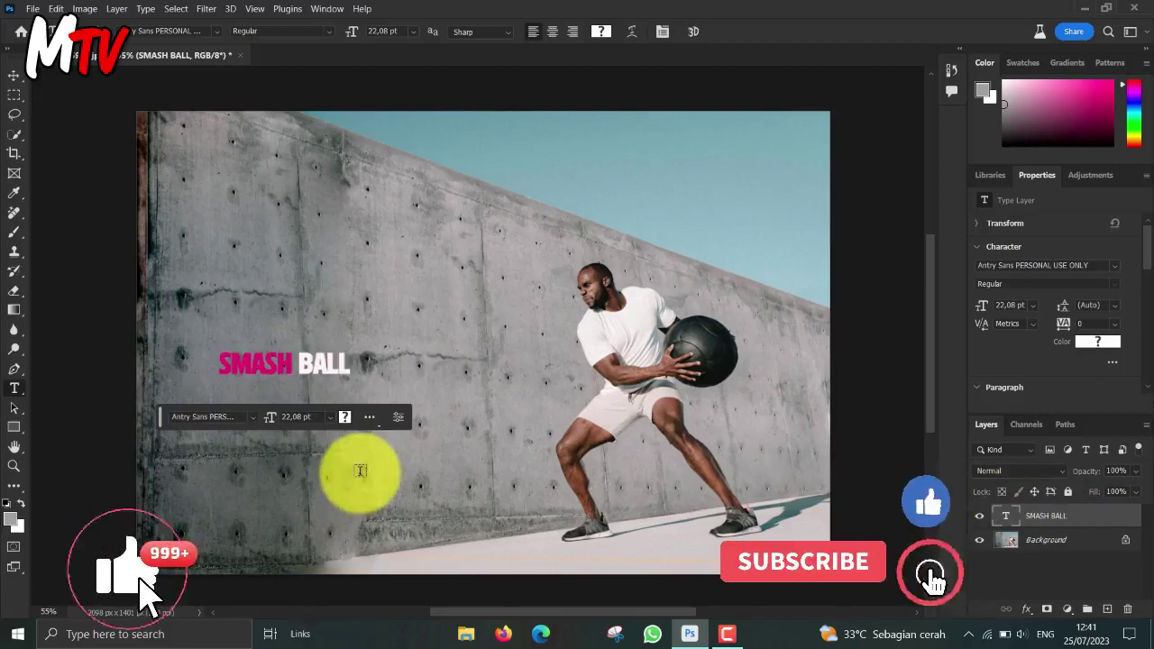
left_click(979, 518)
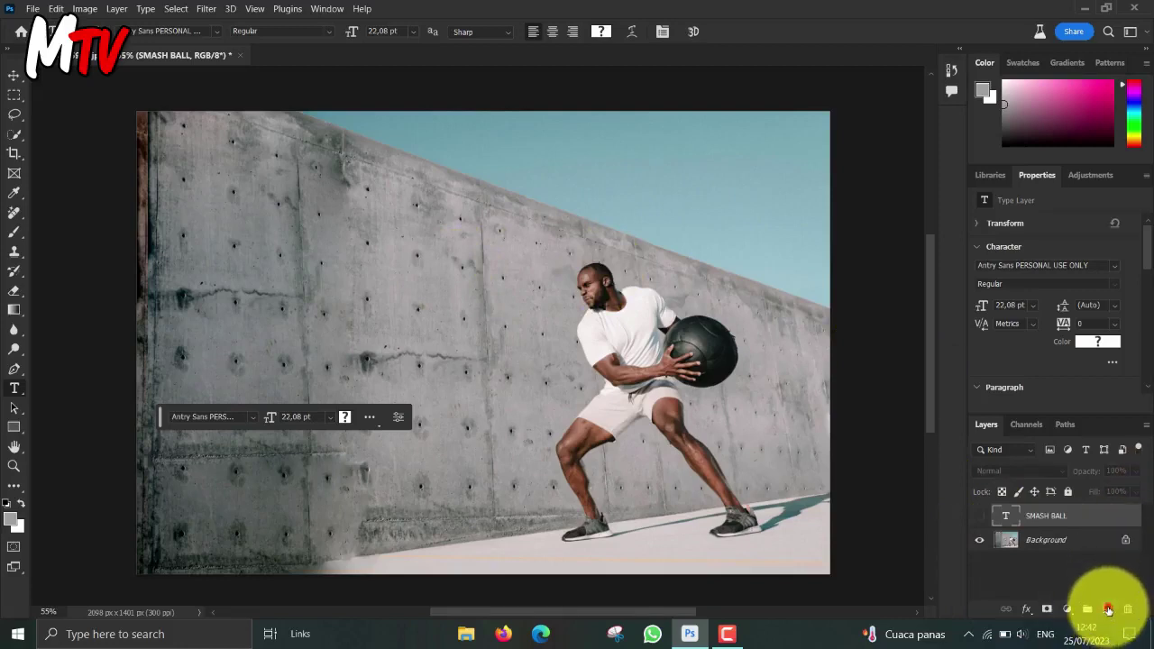
left_click(1108, 611)
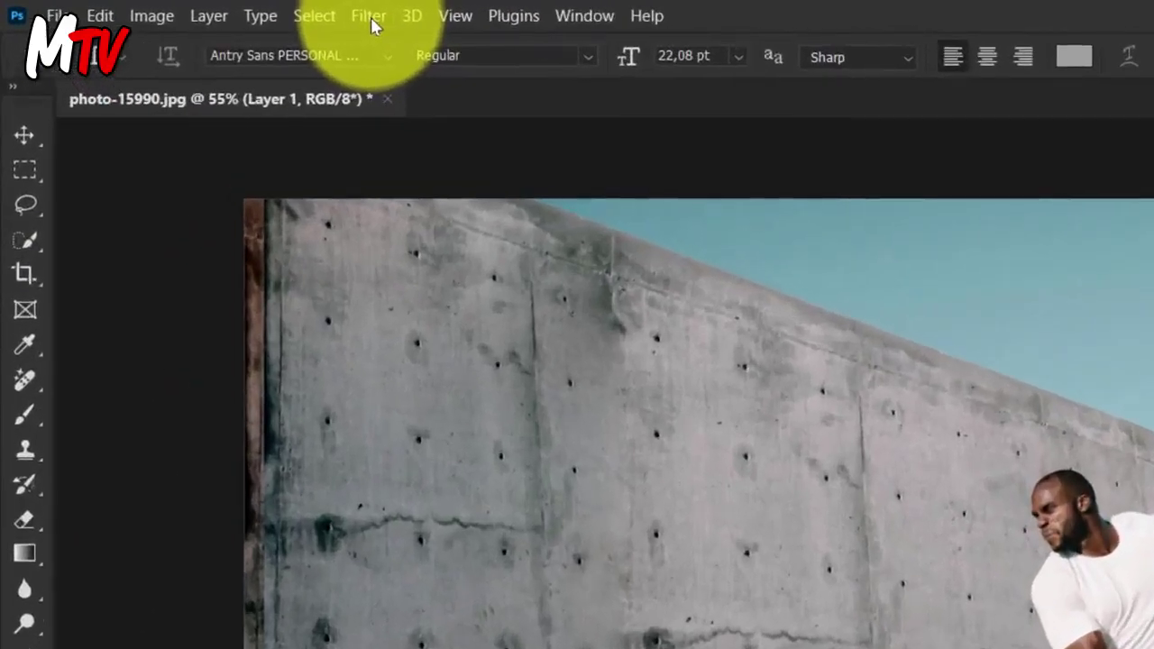
Open the Vanishing Point filter from the Filter menu
left_click(372, 22)
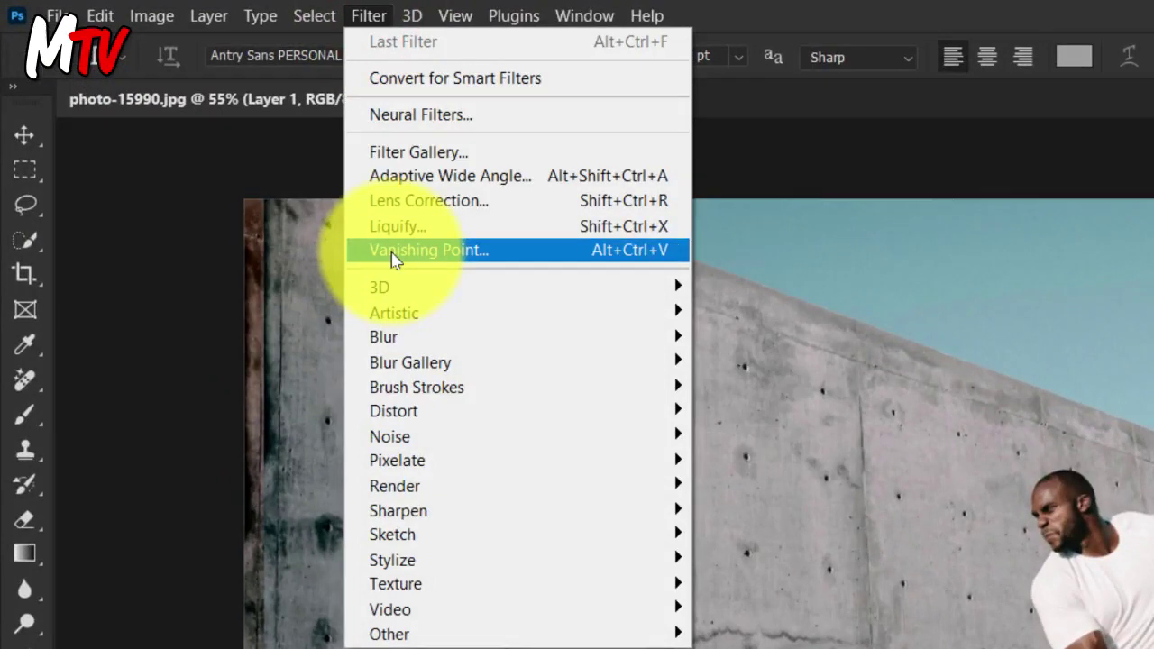
left_click(392, 256)
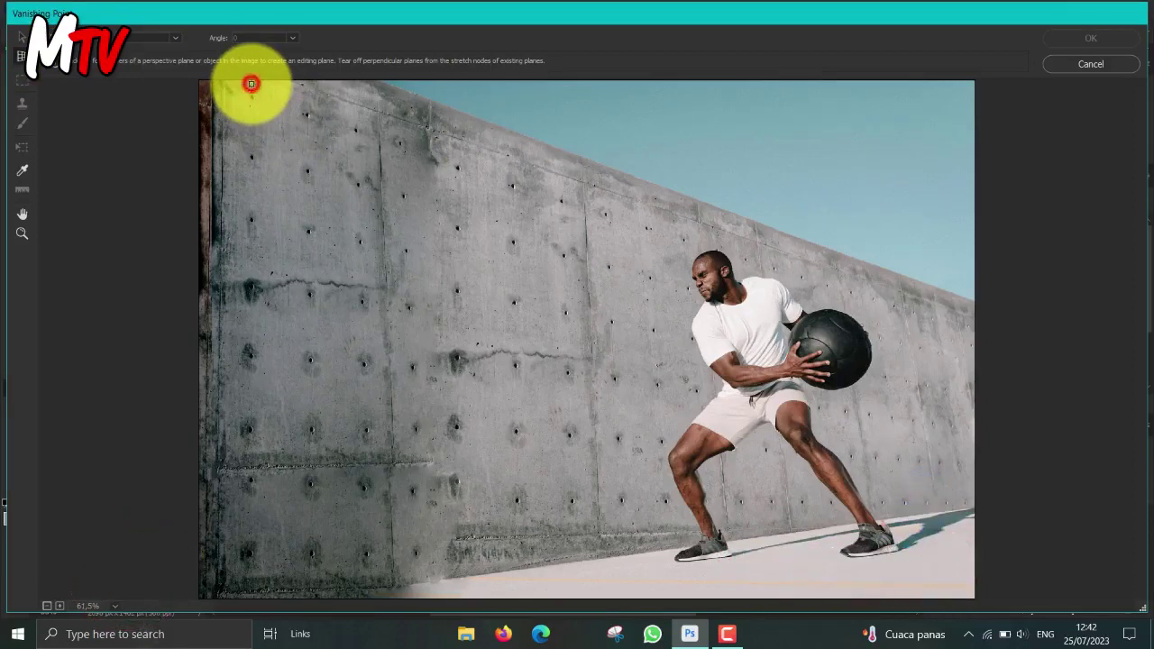
Place the plane's four corners at the wall's top-left, far-right top, lower-right and bottom-left
left_click(250, 83)
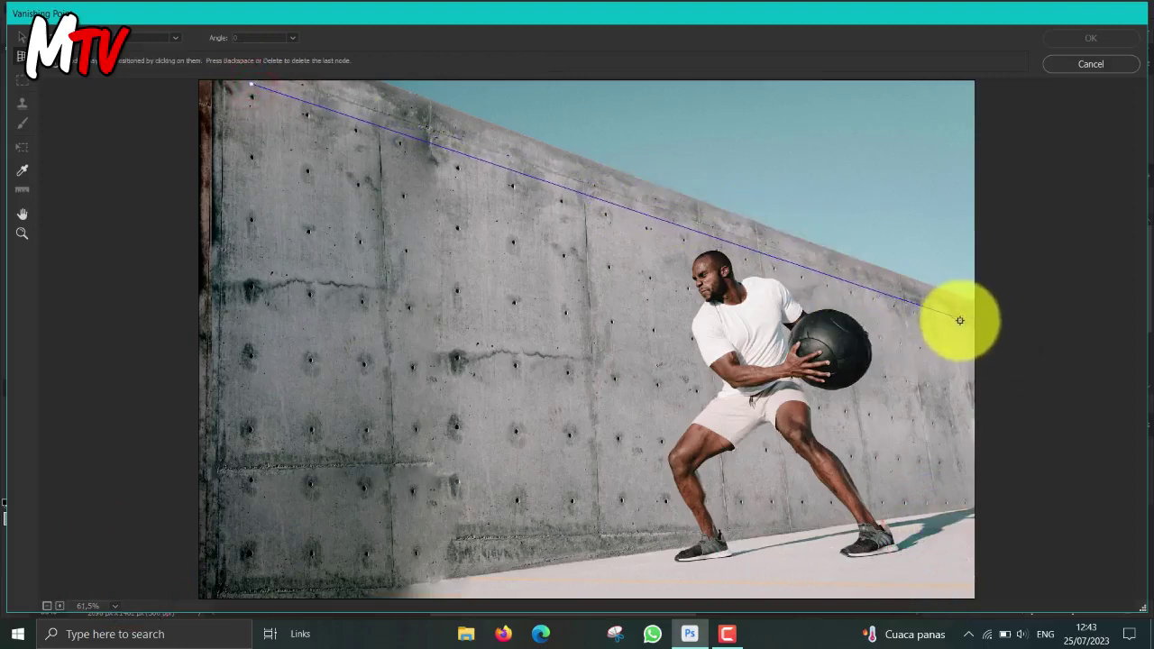
left_click(960, 320)
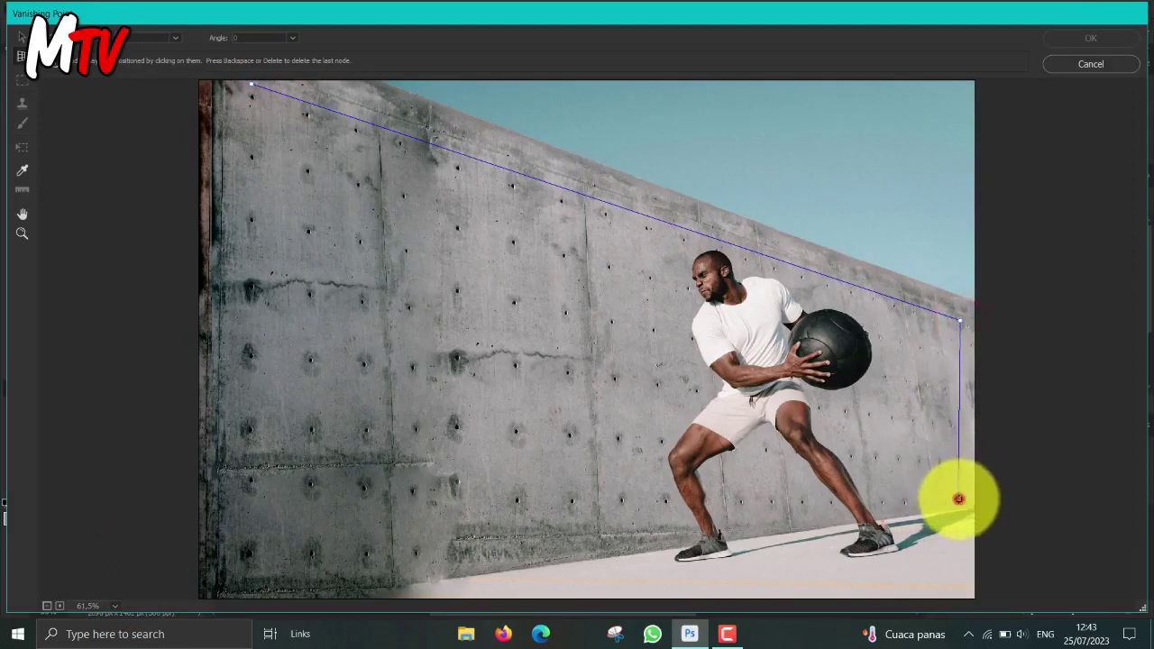
left_click(958, 498)
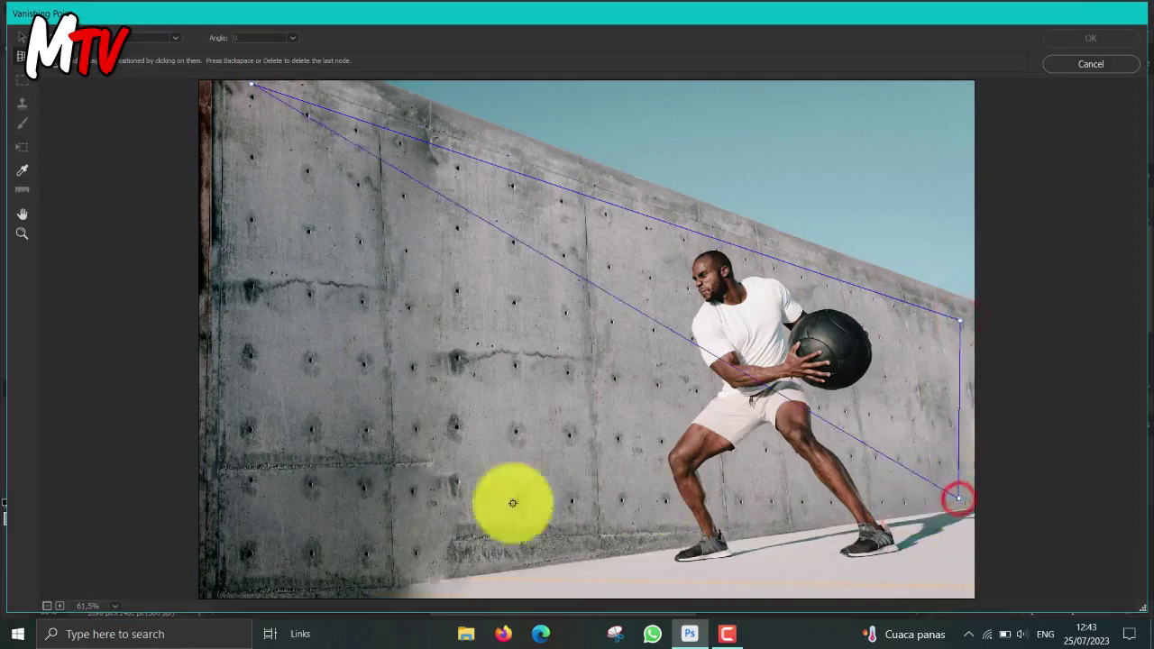
left_click(258, 569)
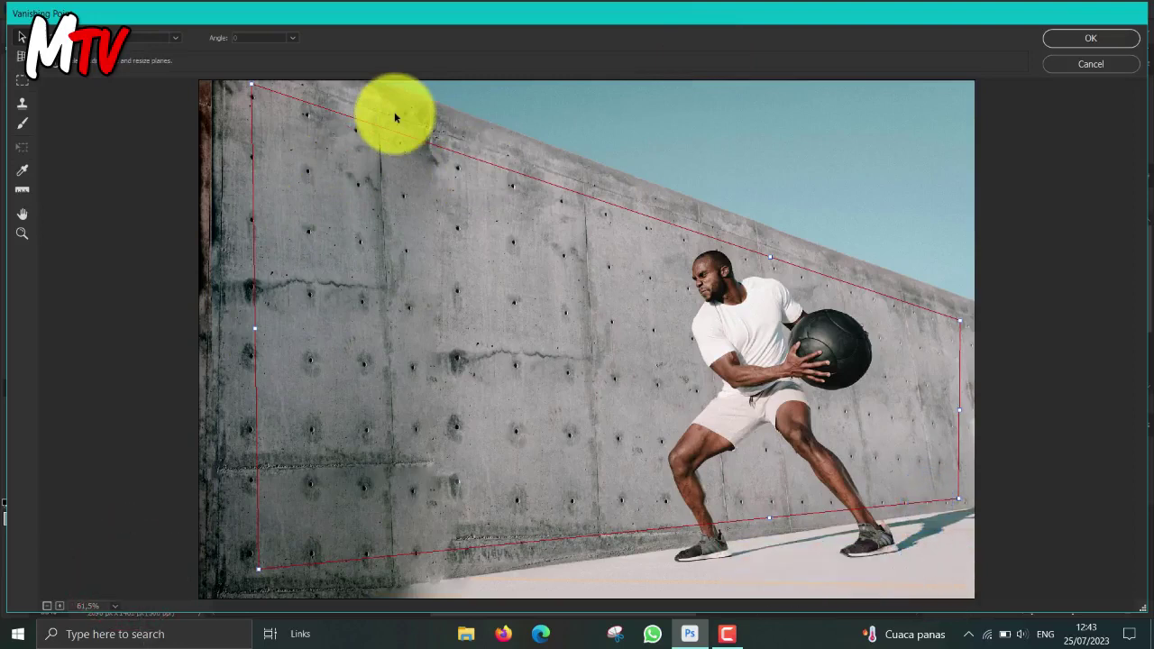
Paste the SMASH BALL lettering and drag it onto the wall plane
key("m")
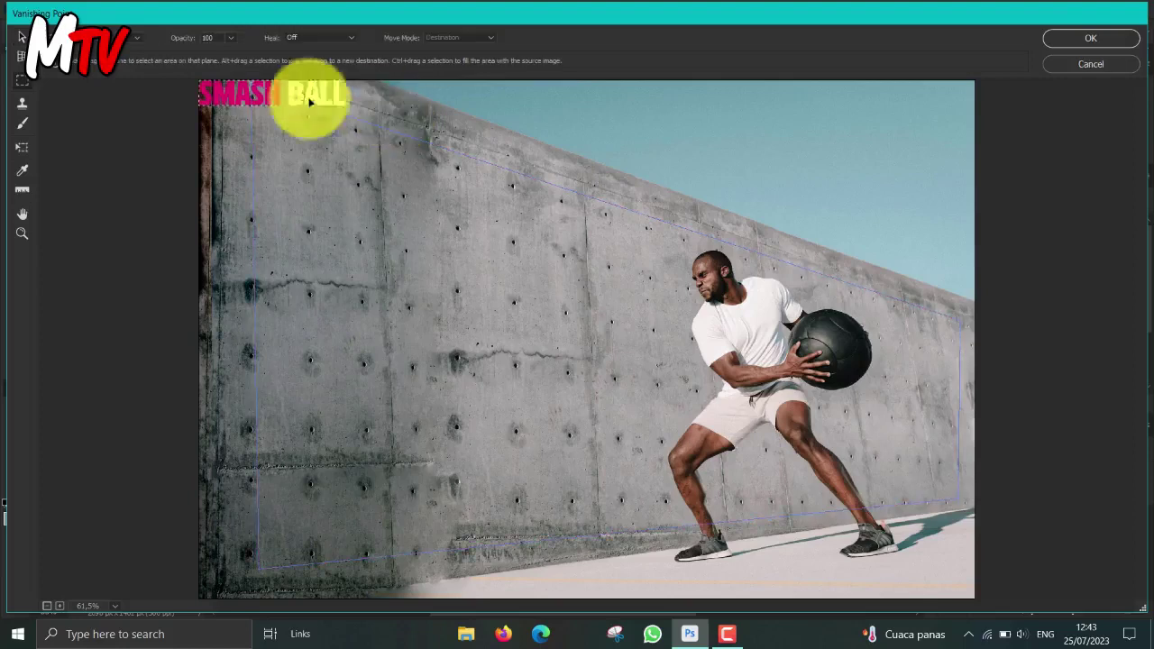
left_click(223, 97)
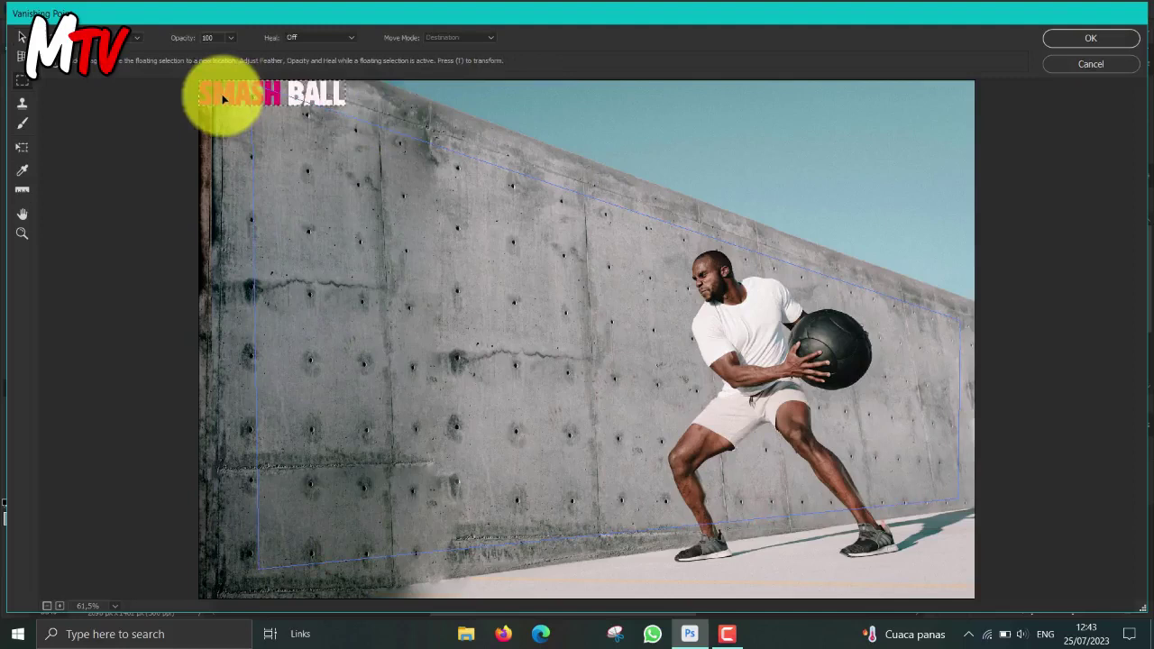
mouse_move(223, 97)
left_mouse_down()
mouse_move(258, 159)
mouse_move(368, 276)
mouse_move(508, 415)
mouse_move(530, 408)
left_mouse_up()
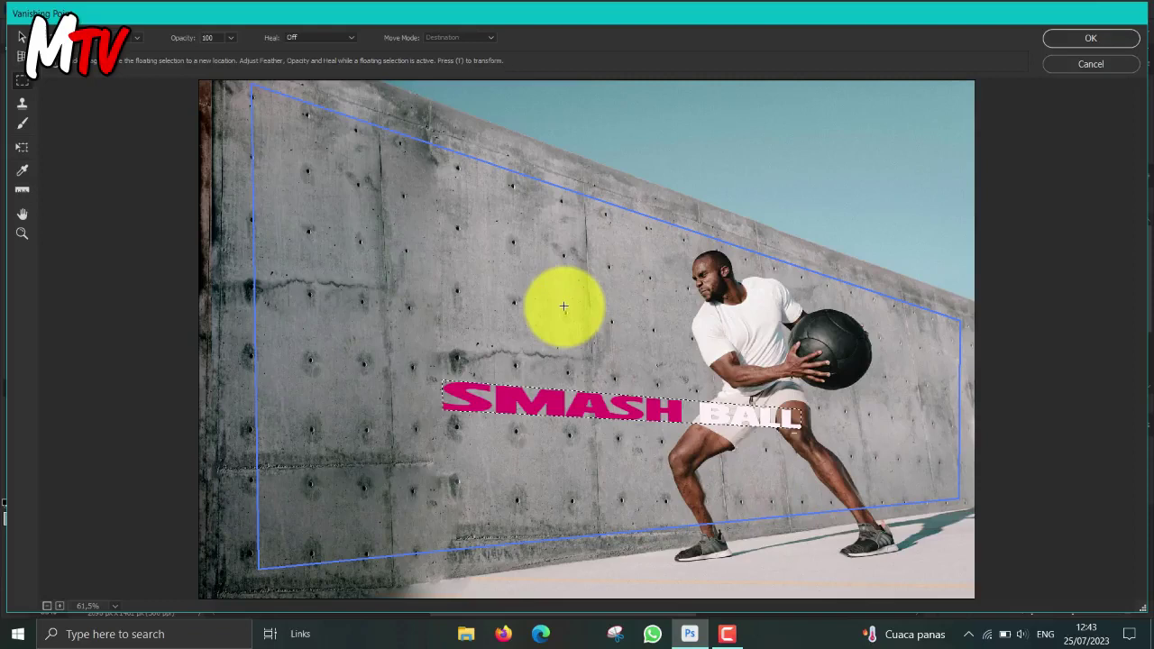
left_click(564, 306)
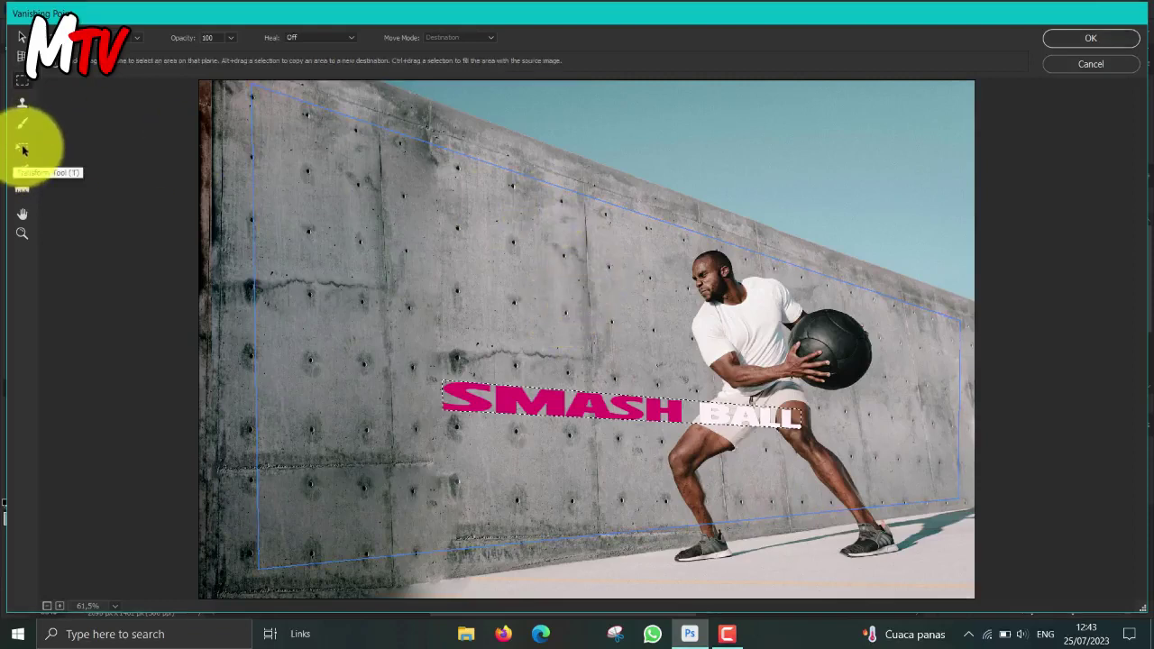
Scale the lettering to fill most of the wall in perspective and apply it
left_click(23, 147)
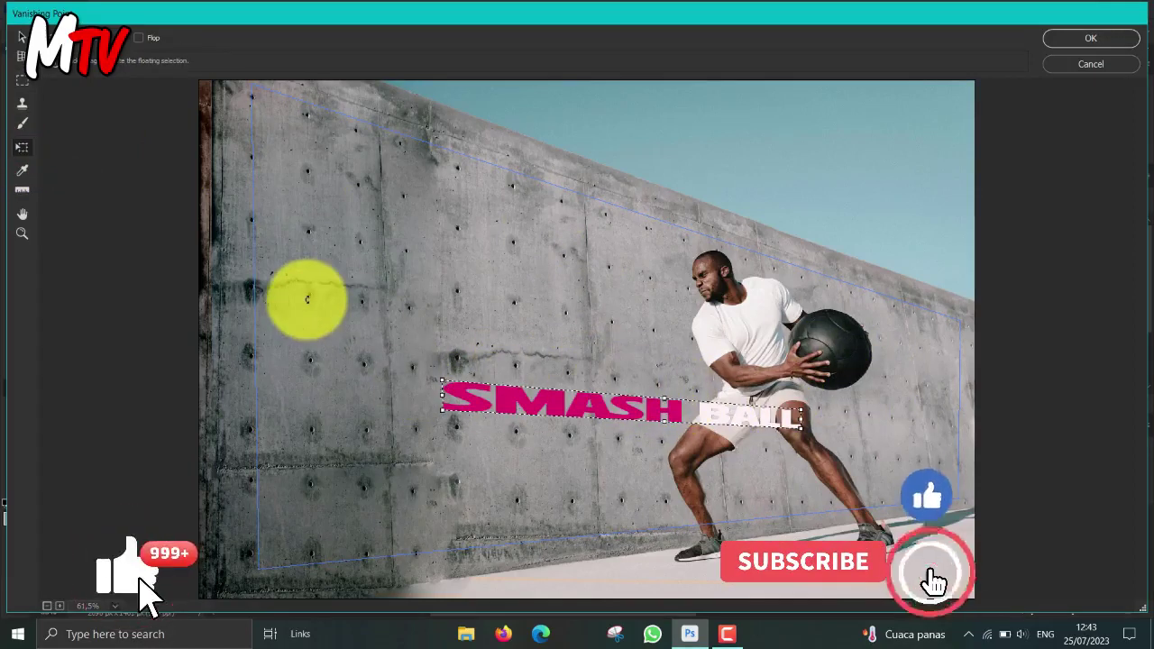
left_click_drag(800, 417, 948, 319)
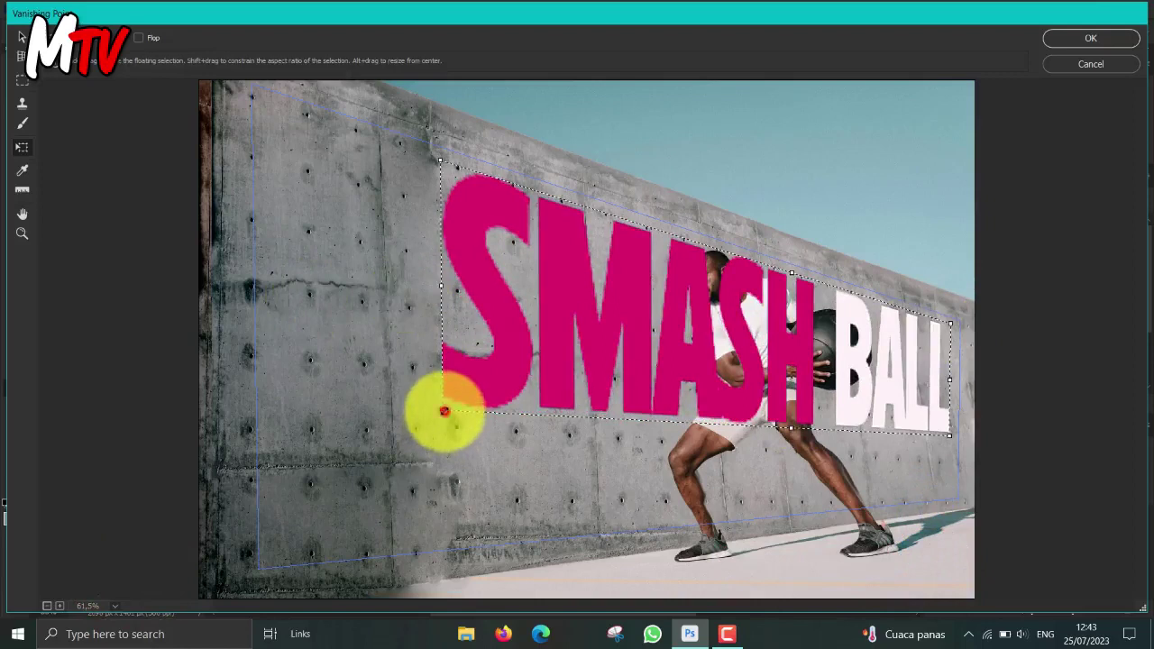
left_click_drag(444, 411, 258, 566)
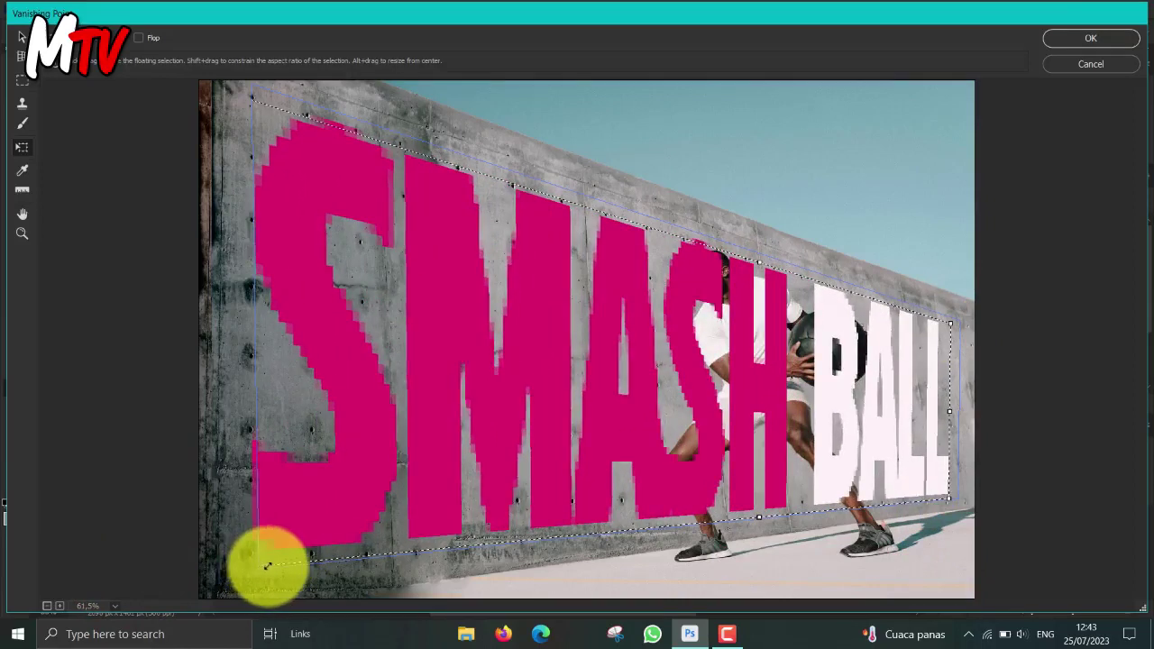
left_click_drag(259, 566, 266, 566)
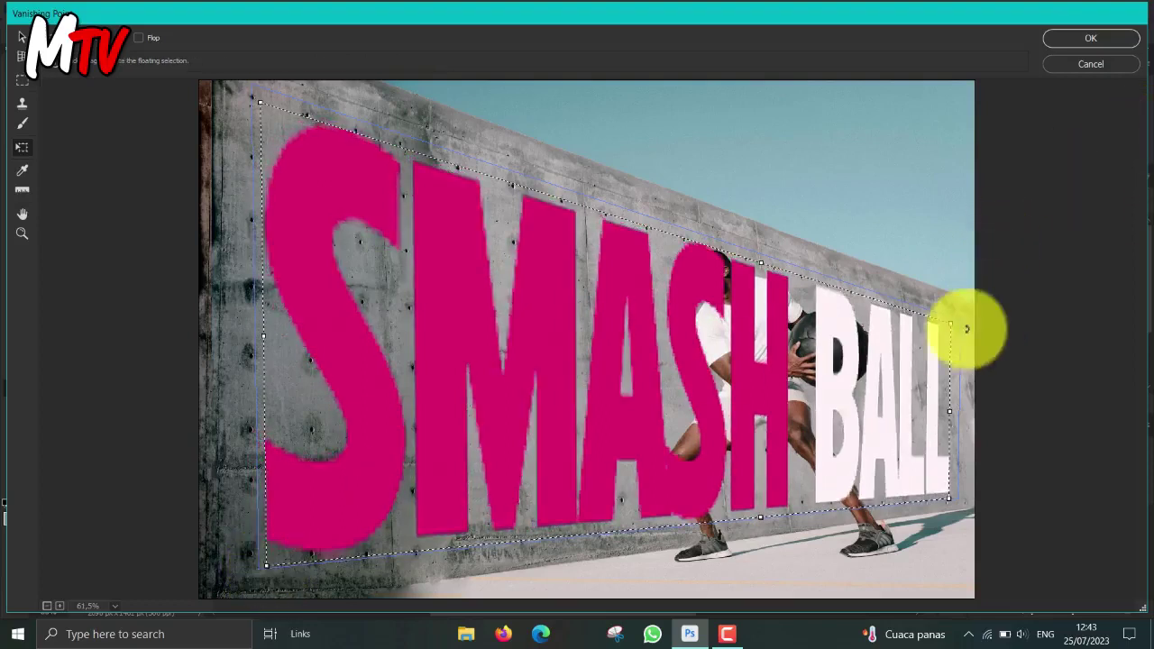
left_click_drag(949, 324, 951, 322)
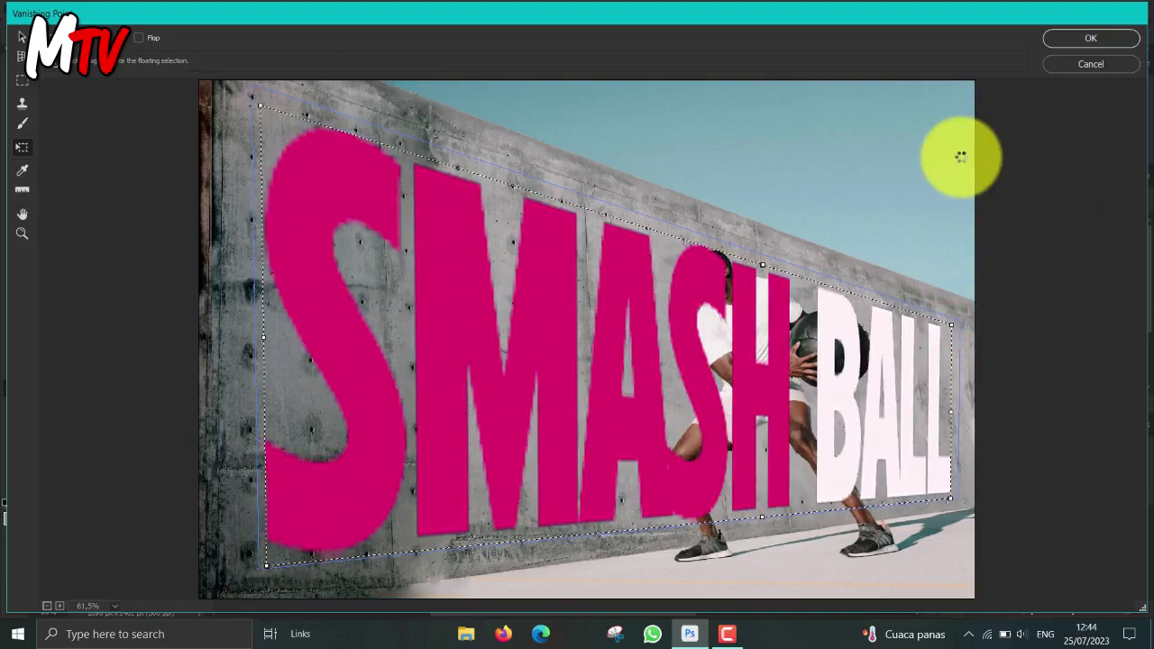
left_click(1089, 39)
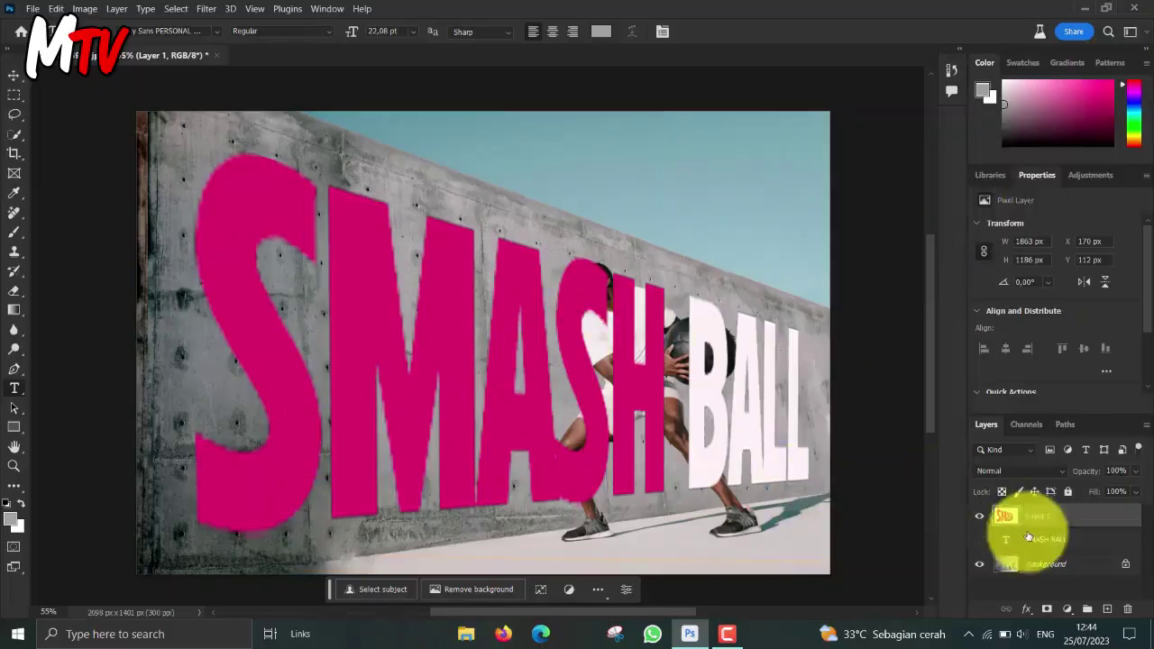
Hide Layer 1 and make the Background layer active
left_click(978, 516)
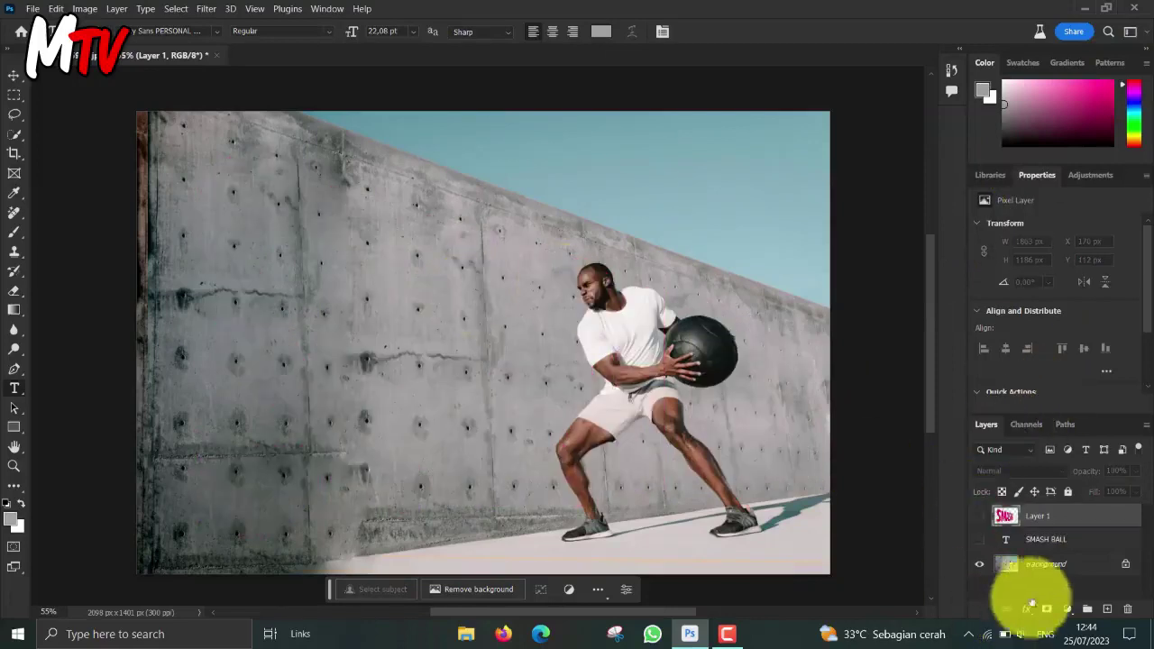
left_click(1050, 564)
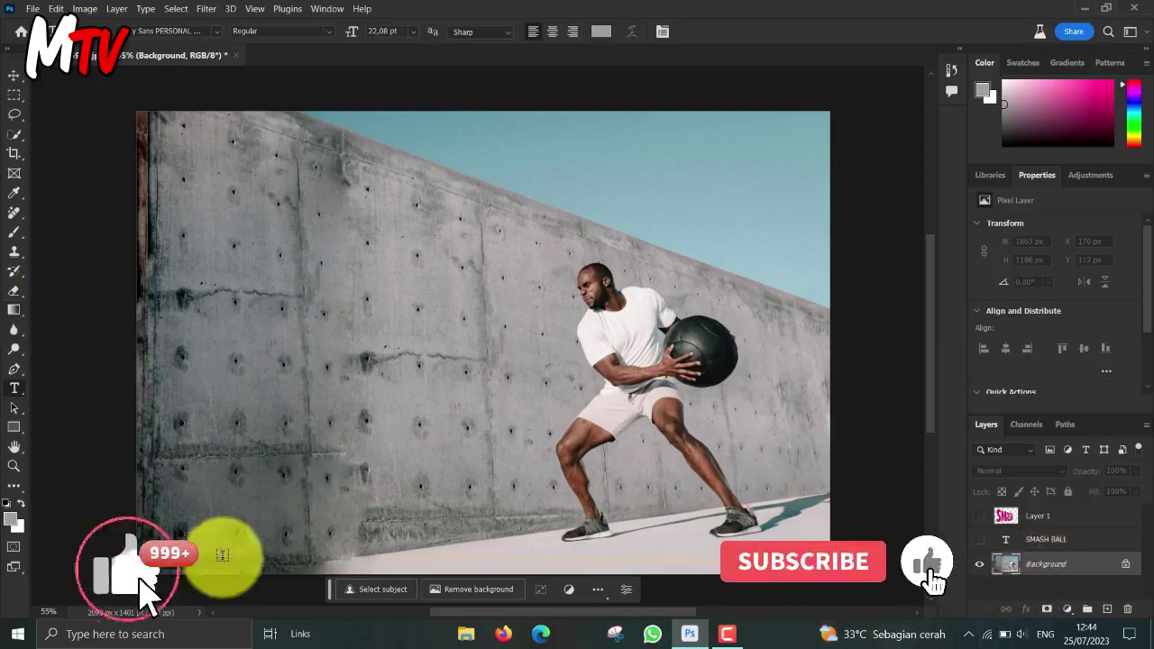
Run Select Subject to select the athlete and his ball
left_click(384, 589)
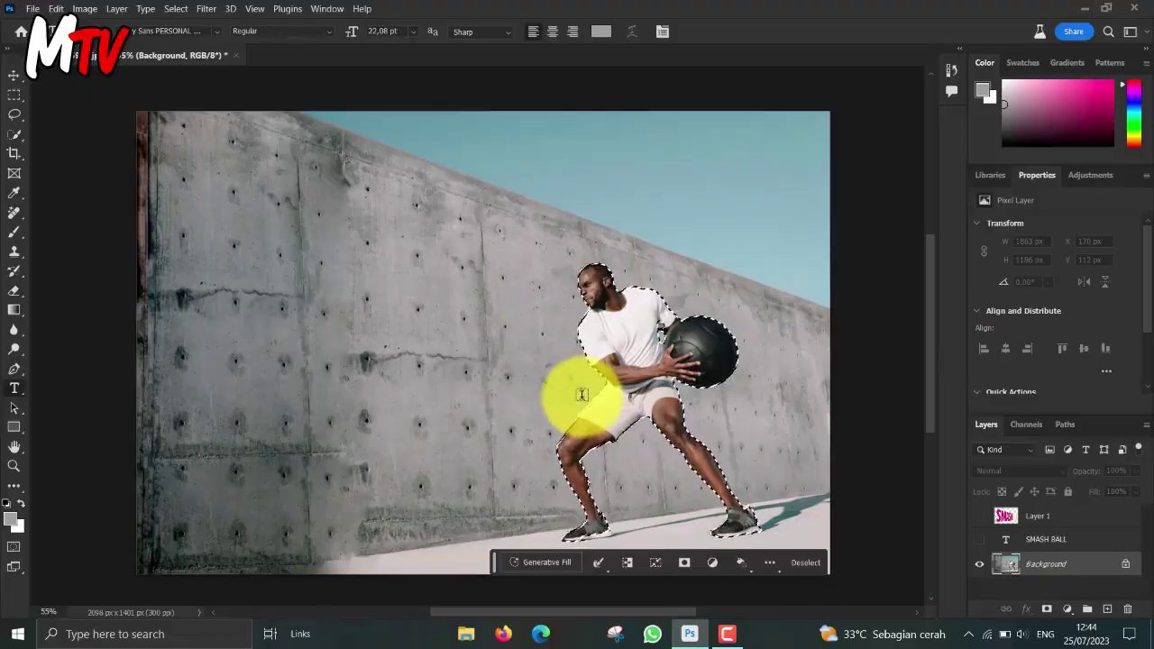
Add the athlete's left shoe to the subject selection with the selection brush
scroll(581, 395, "up", 3)
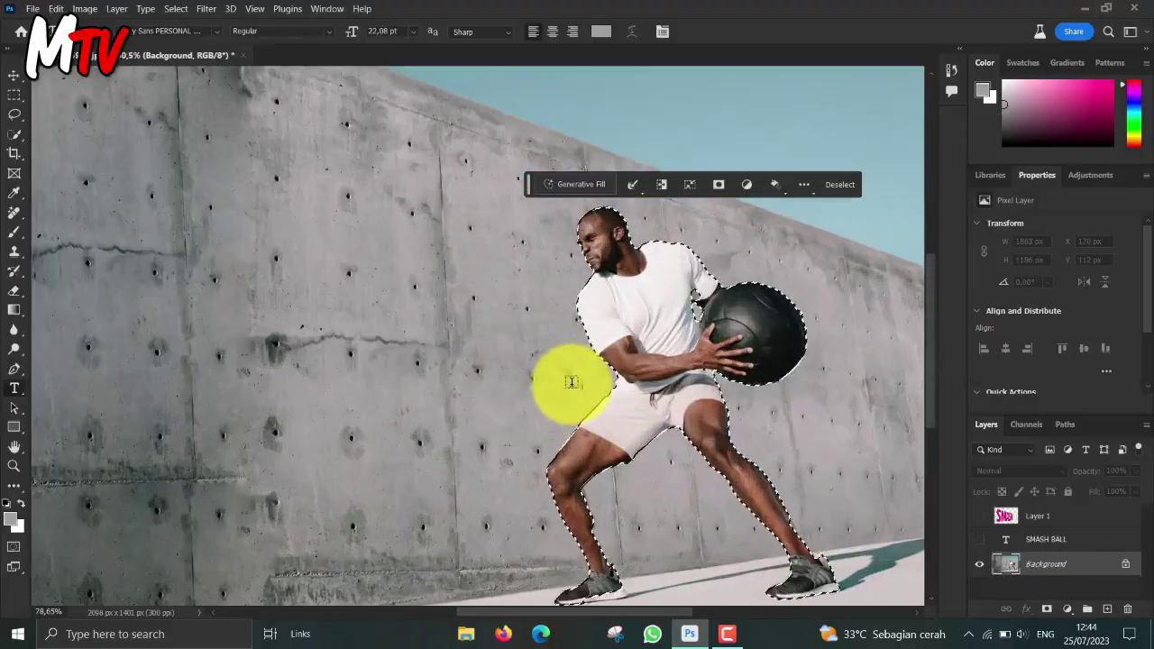
left_click_drag(555, 386, 406, 328)
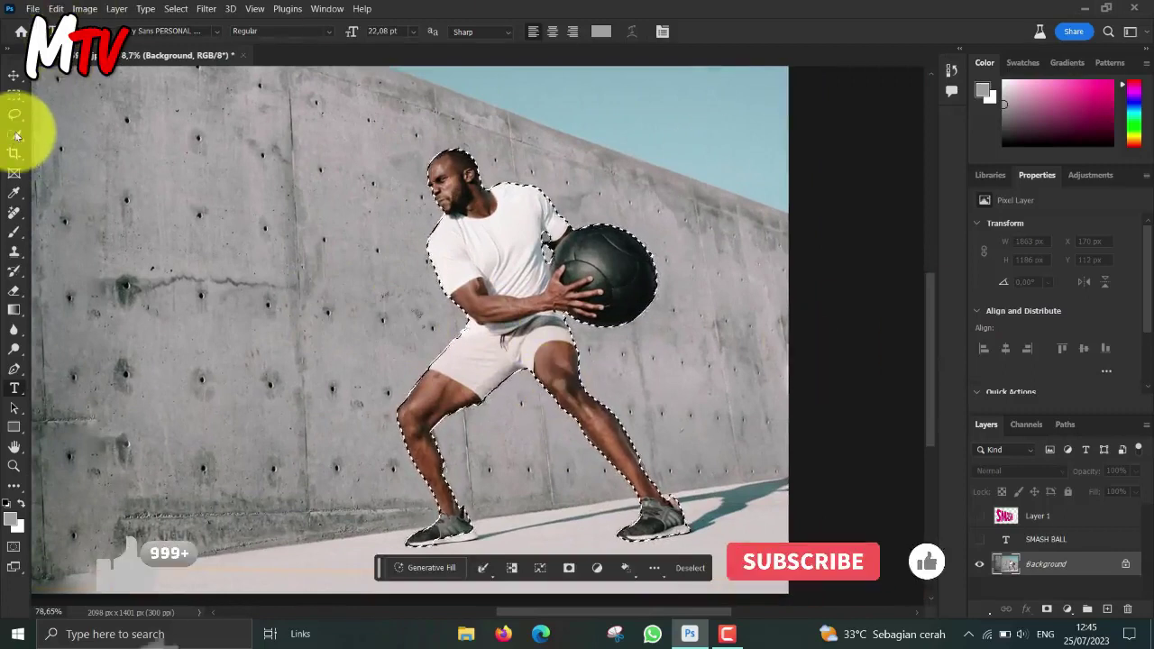
left_click(16, 134)
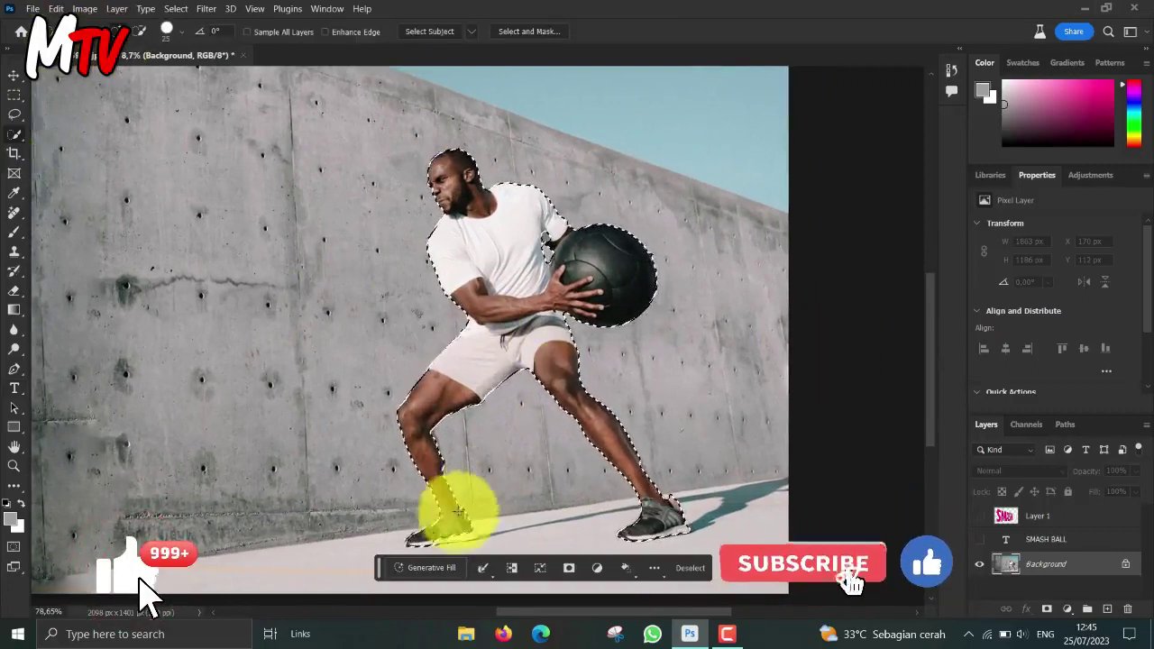
left_click_drag(436, 533, 460, 531)
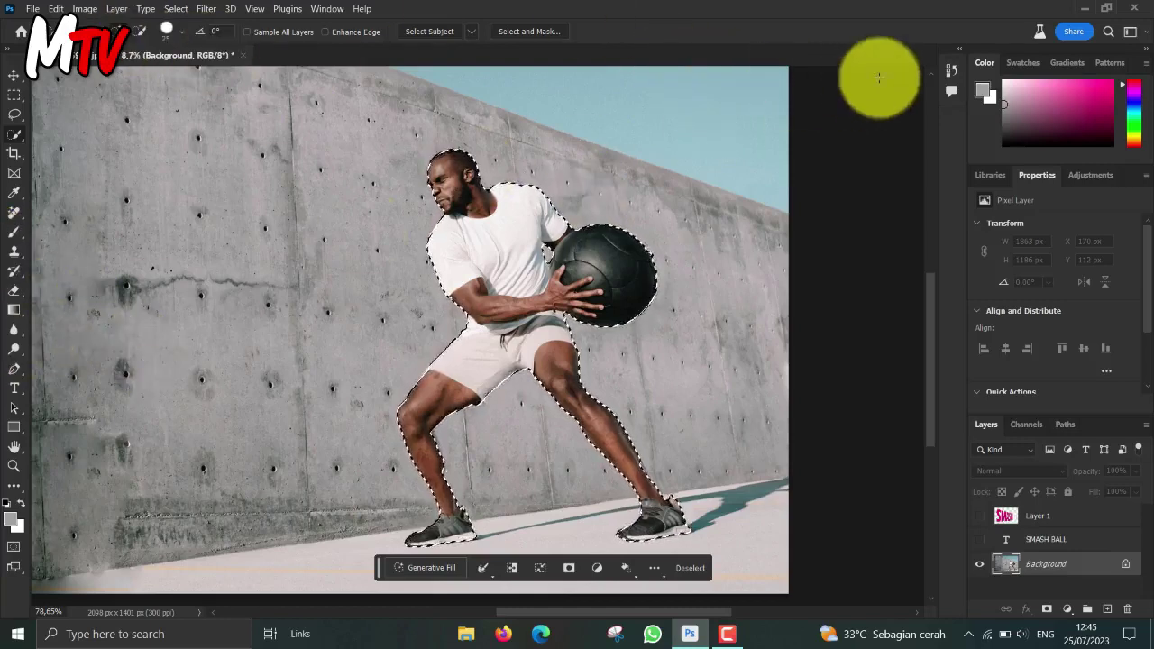
Invert the selection to the surrounding wall and recentre the full photo
left_click(177, 9)
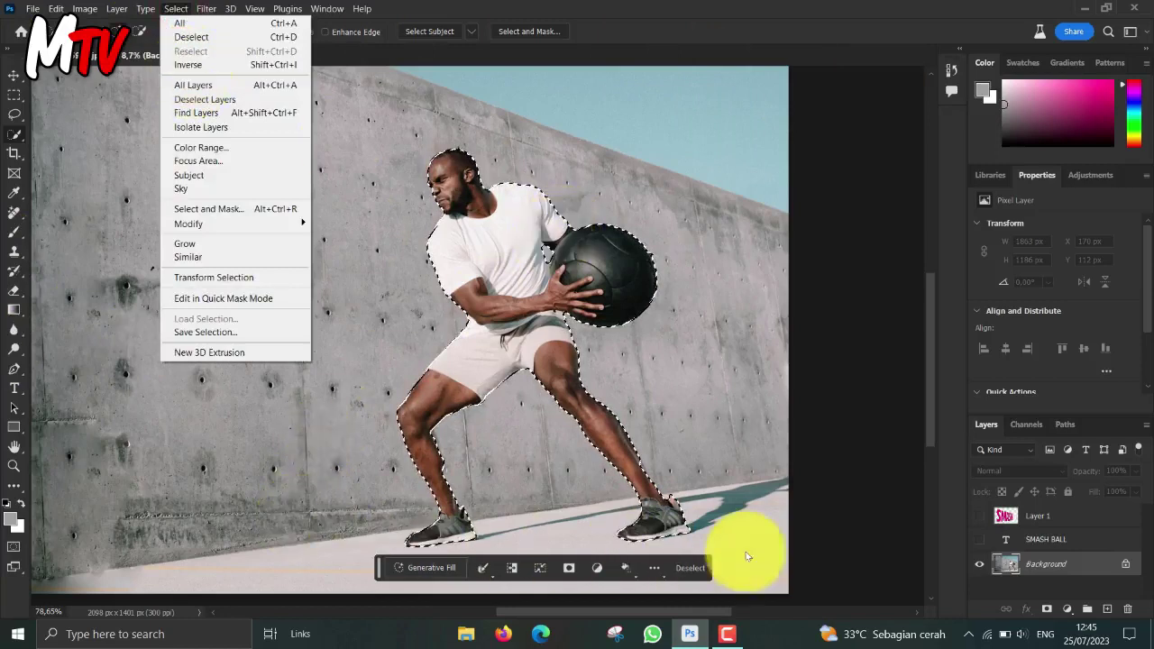
left_click(510, 567)
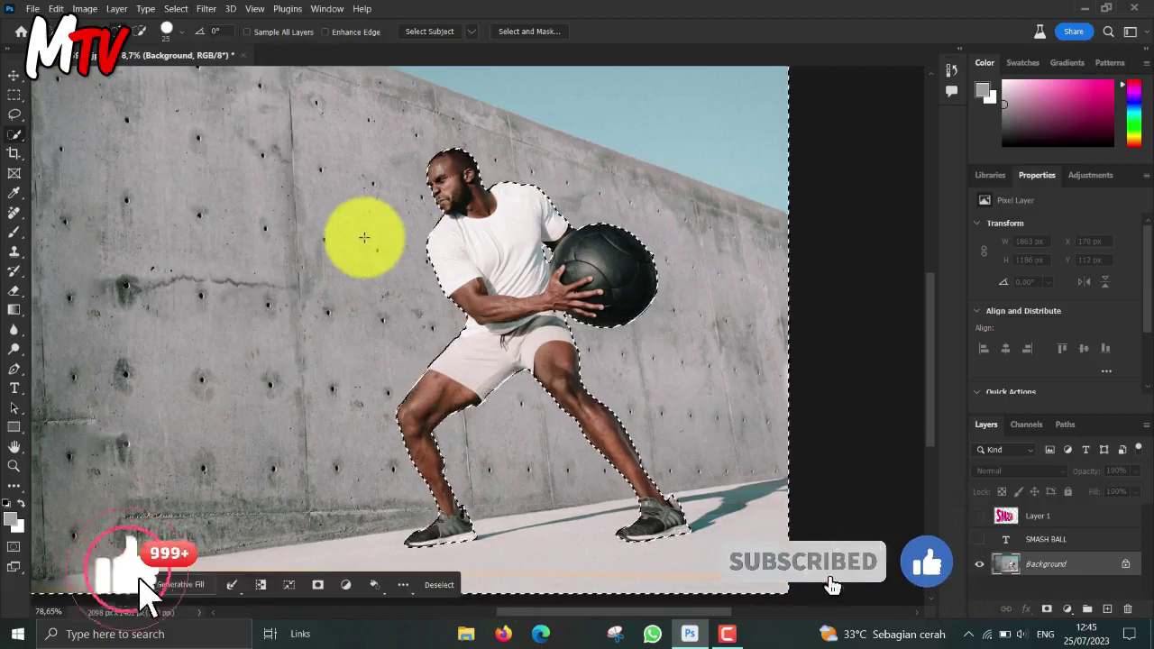
scroll(364, 237, "down", 2)
scroll(365, 225, "down", 1)
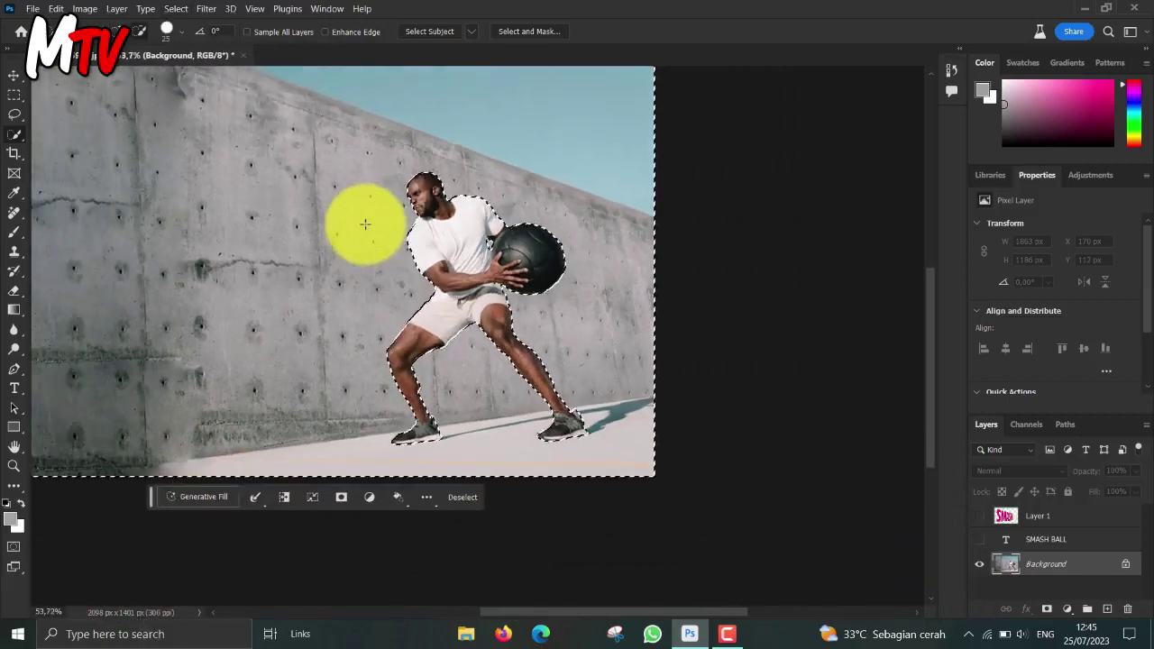
scroll(365, 223, "up", 1)
scroll(365, 224, "up", 1)
scroll(363, 222, "down", 2)
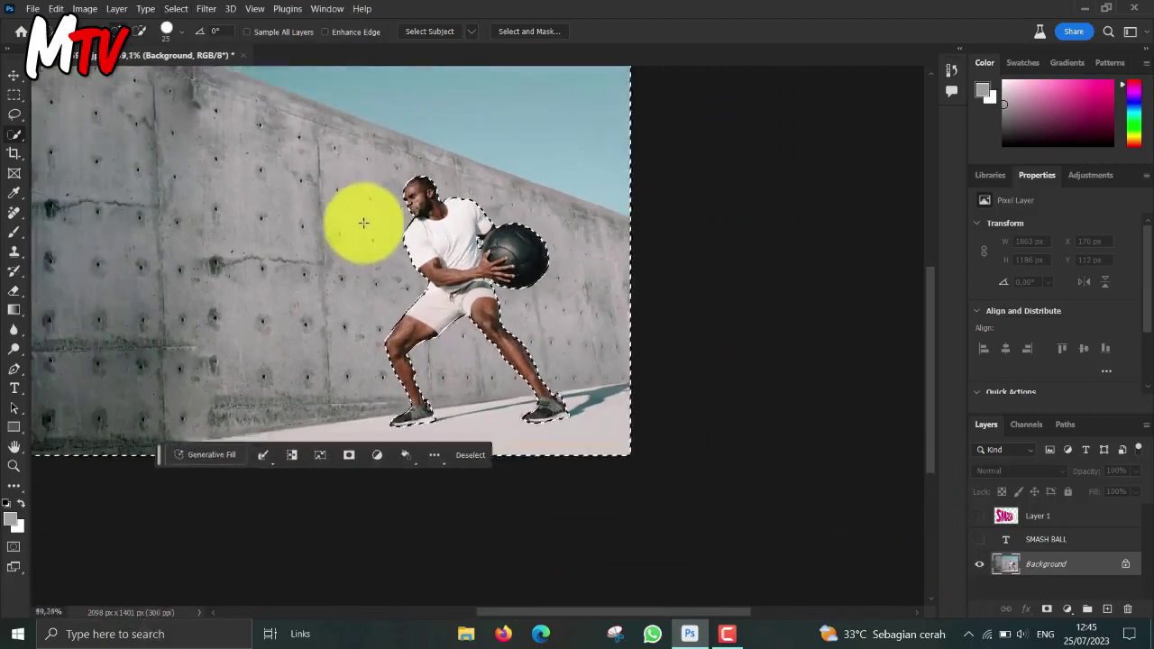
scroll(364, 223, "down", 1)
left_click_drag(383, 260, 489, 280)
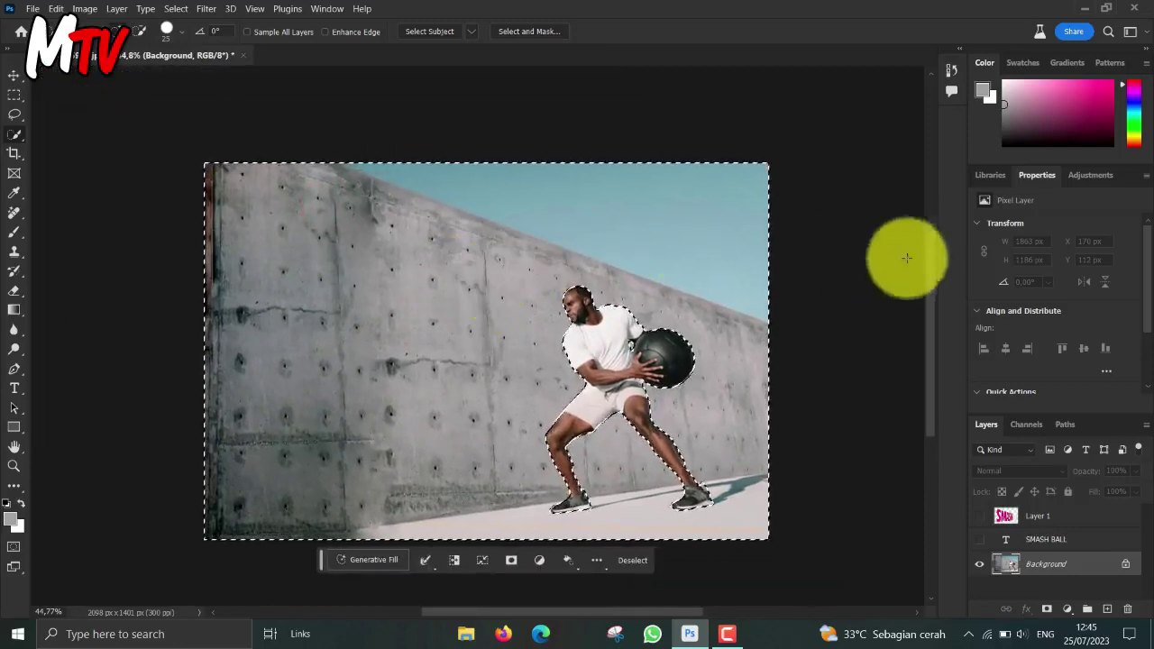
Show Layer 1 and mask it with the inverted selection so the athlete stands in front
left_click(1061, 513)
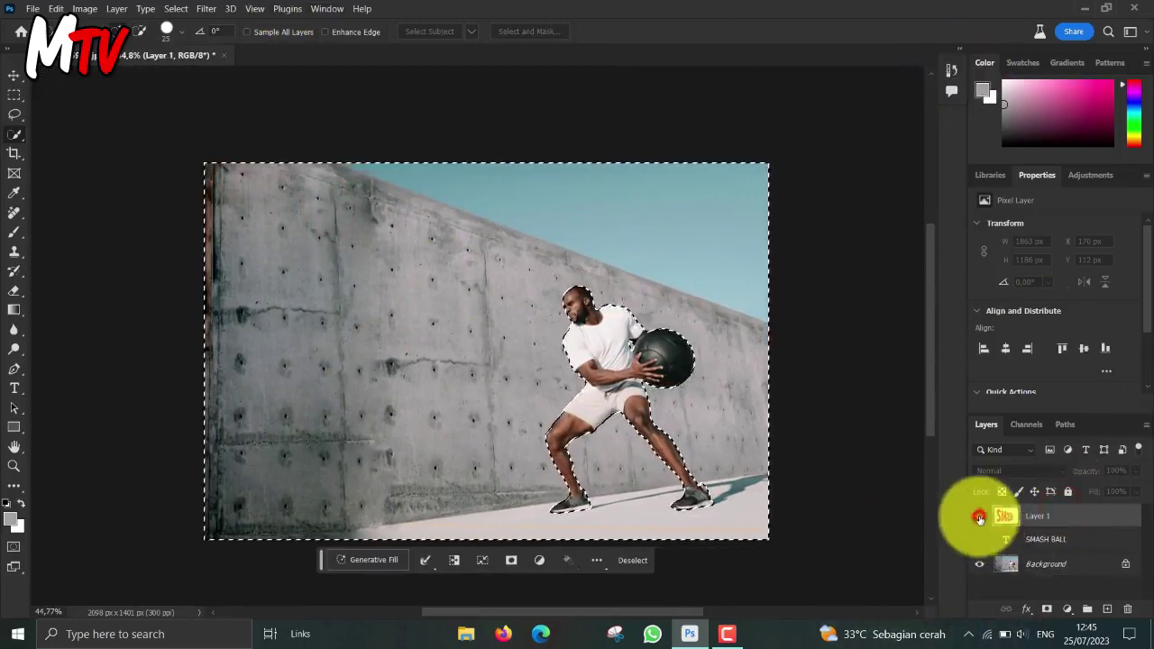
left_click(978, 516)
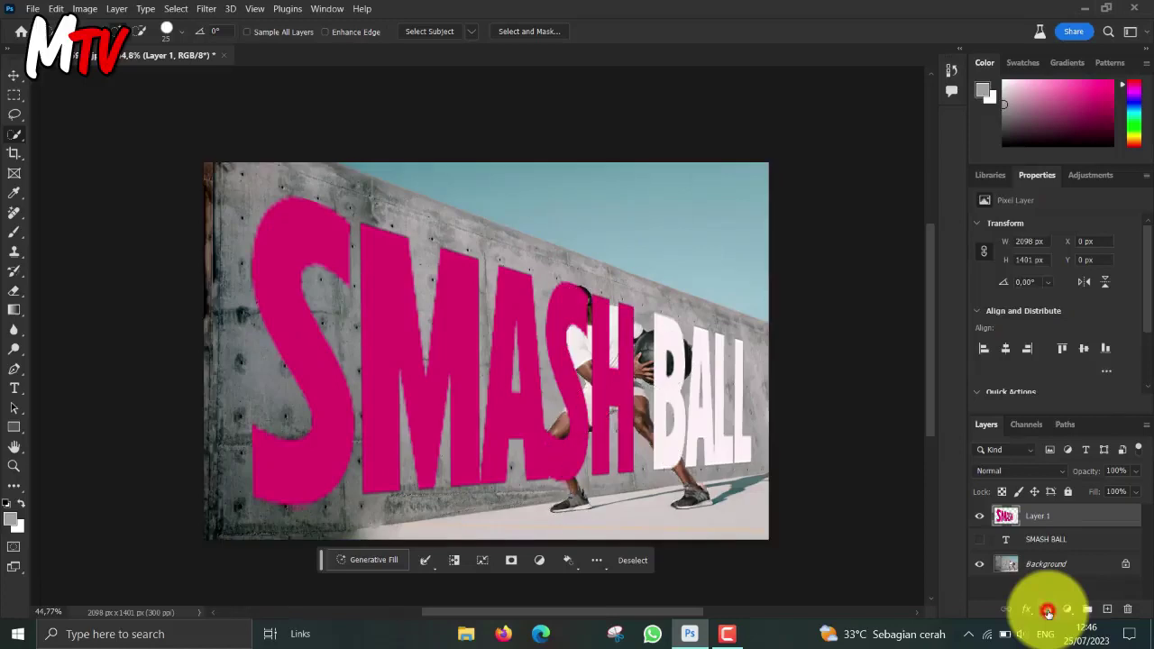
left_click(1047, 609)
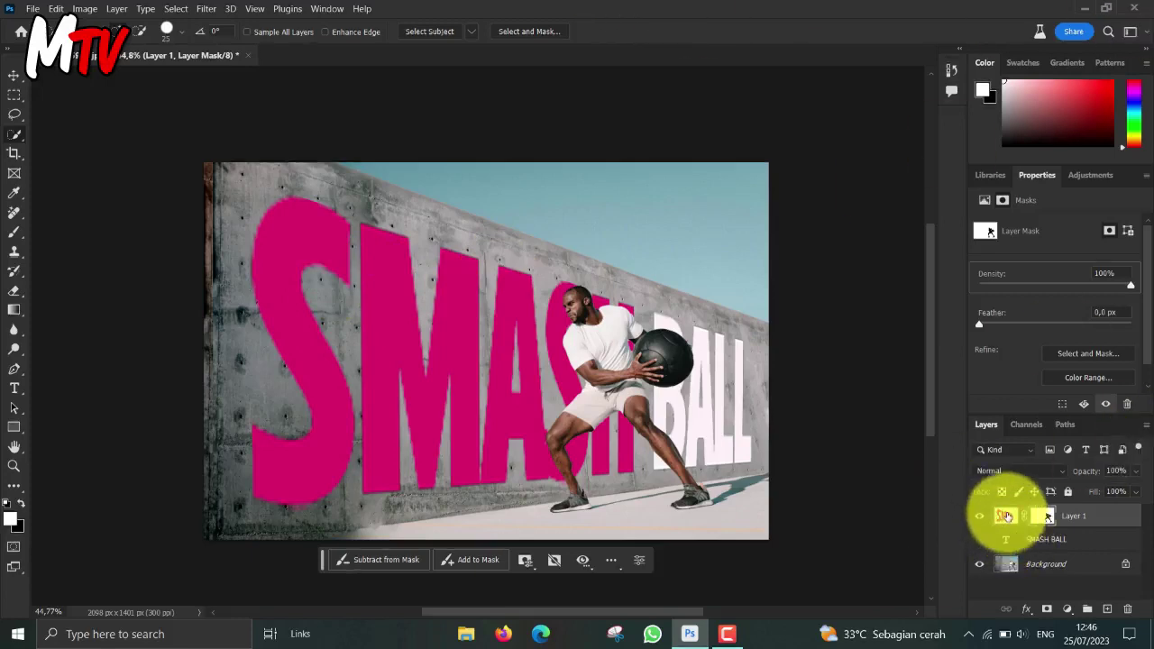
Add Bevel & Emboss and a 51% opacity, 7 px Drop Shadow to the SMASH BALL text on Layer 1
left_click(1006, 516)
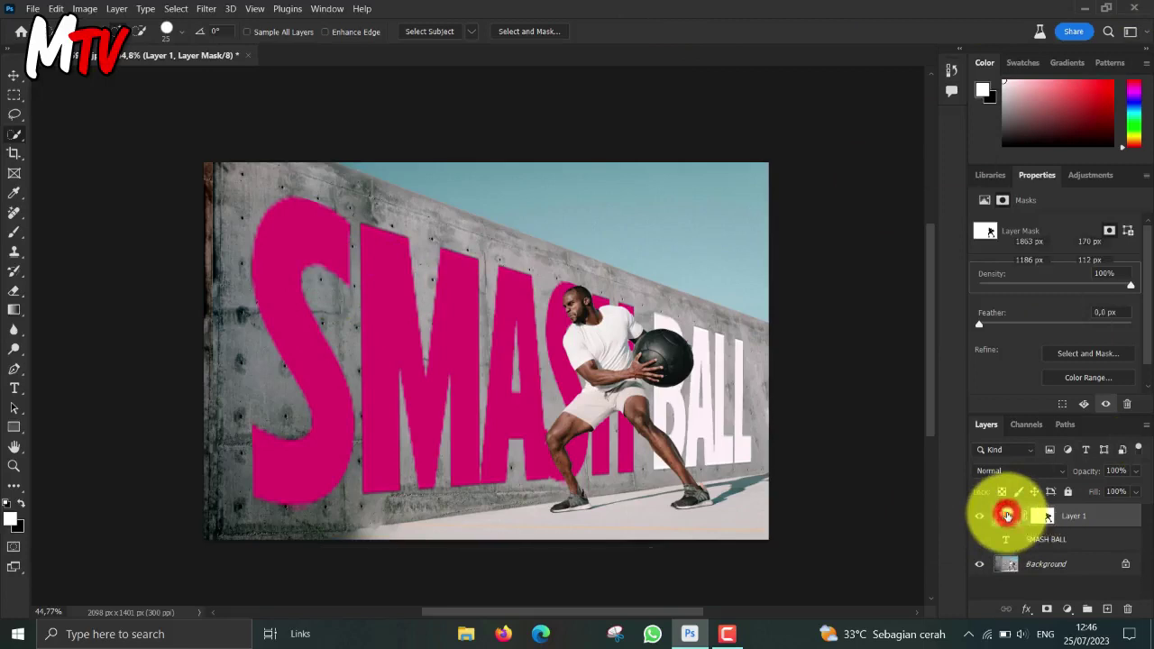
double_click(1007, 515)
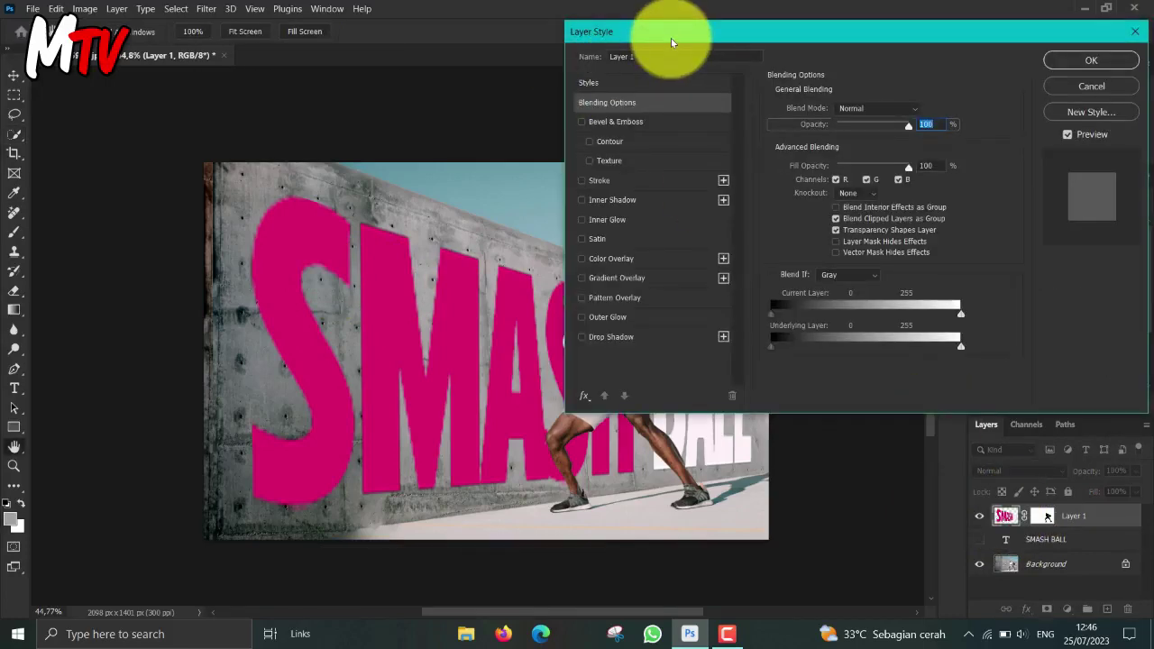
left_click_drag(670, 38, 790, 8)
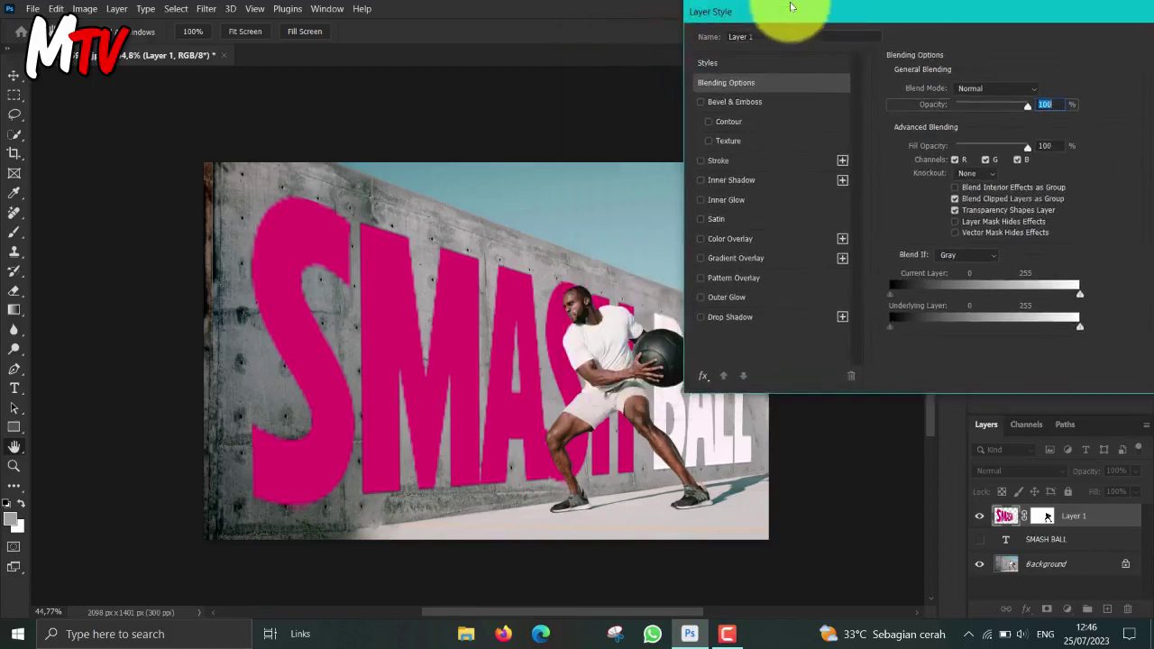
left_click(723, 84)
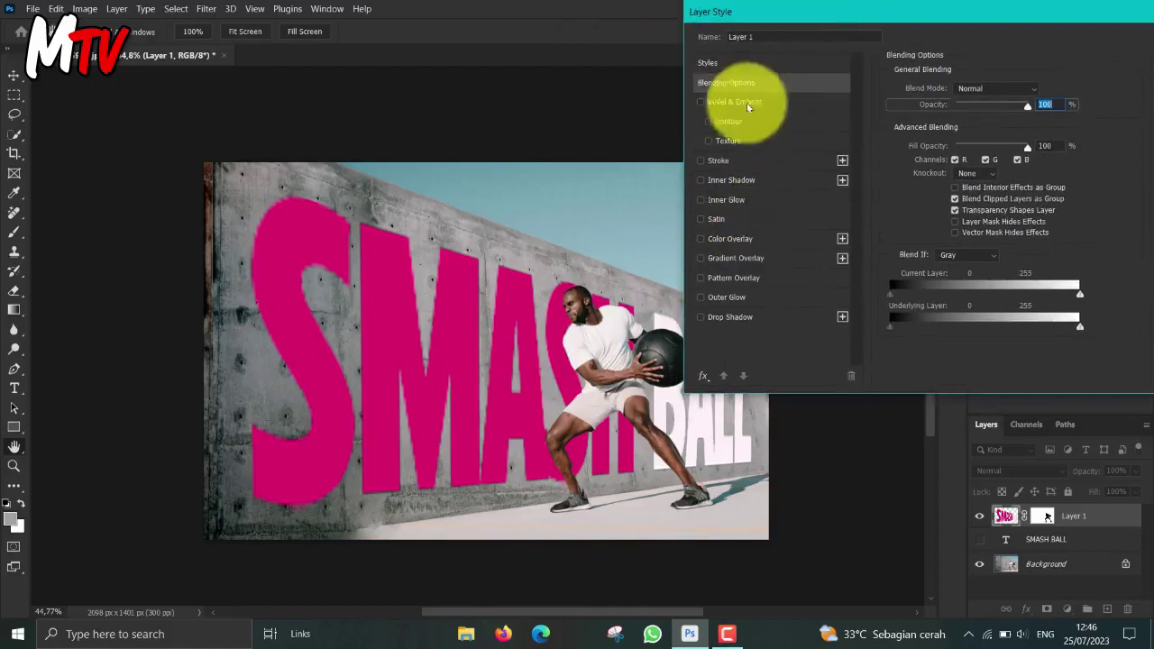
left_click(700, 102)
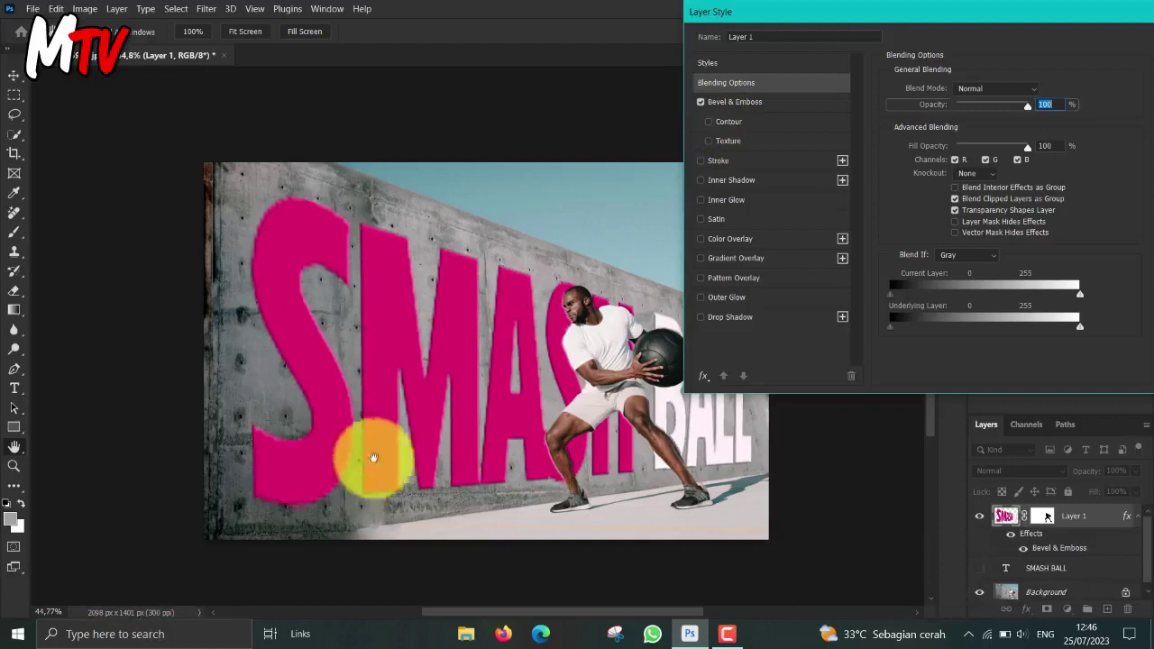
left_click(731, 318)
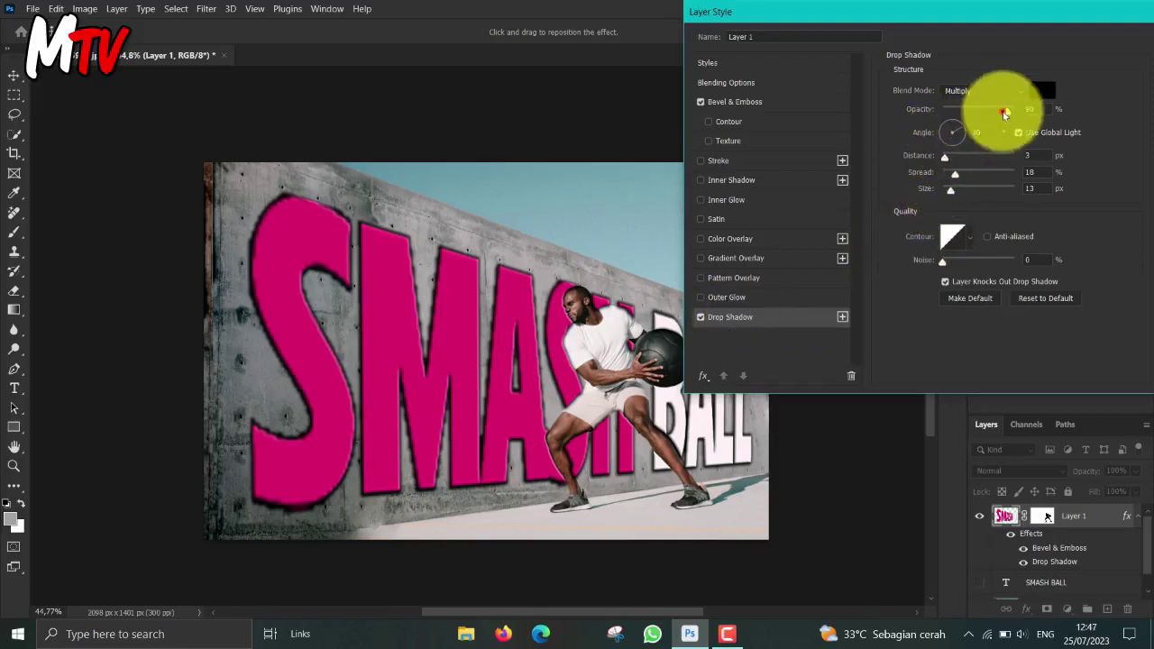
left_click_drag(1005, 111, 981, 114)
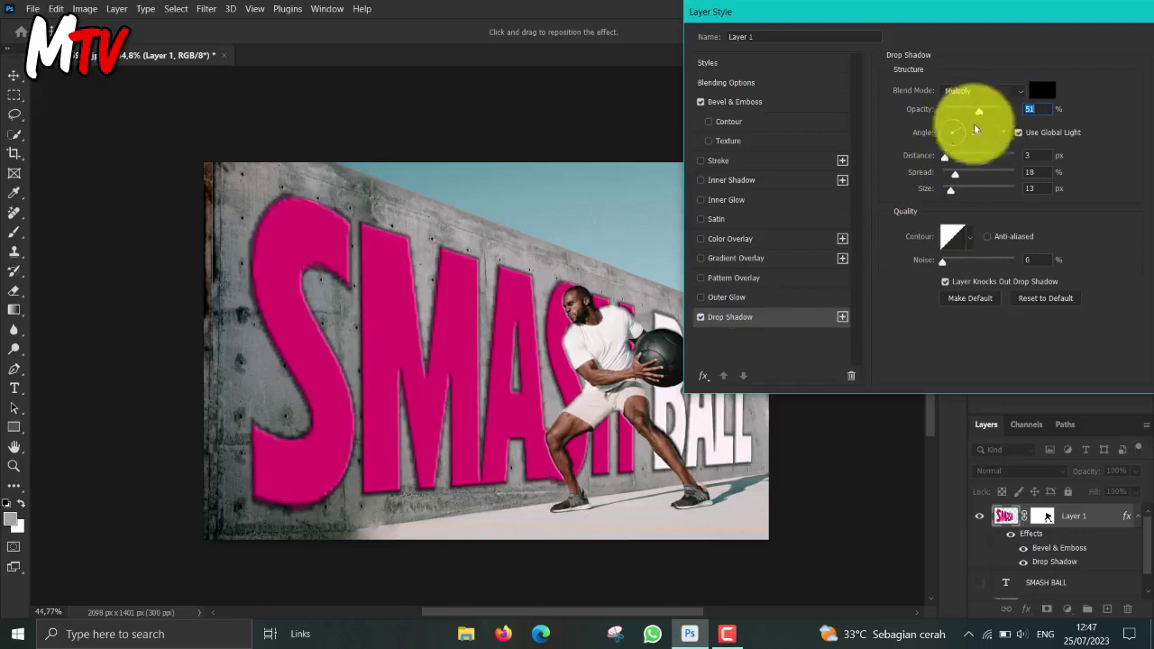
left_click_drag(950, 190, 948, 191)
left_click(948, 190)
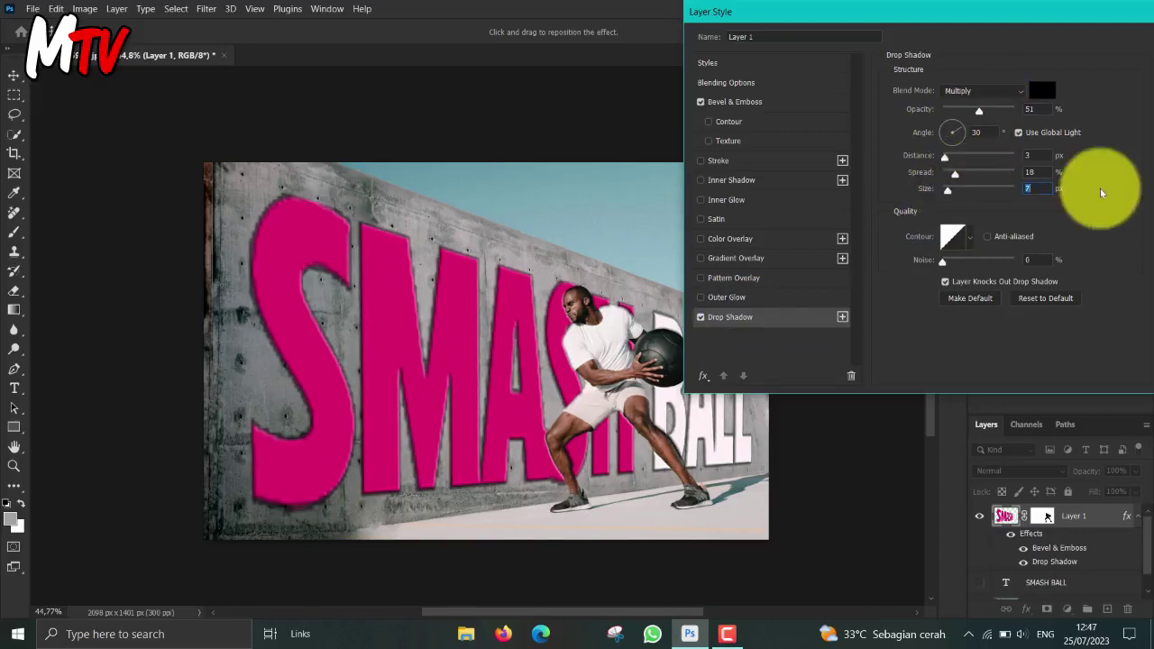
left_click(757, 82)
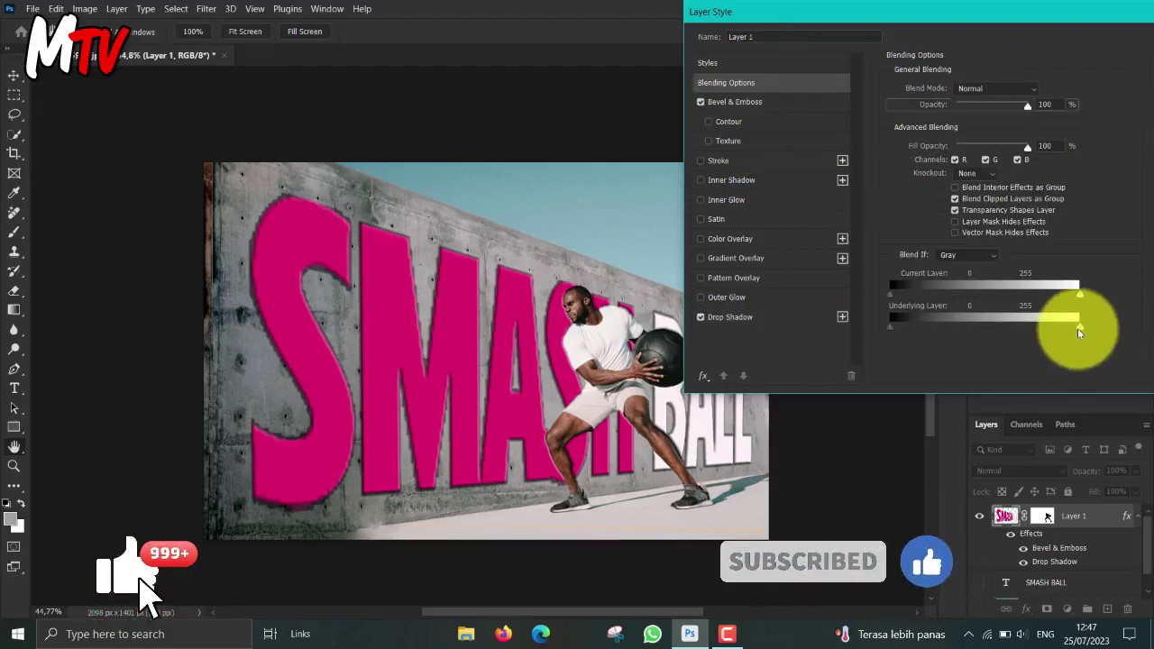
Split the Blend If Underlying Layer sliders to about 78 / 133 / 215, then apply the style
left_click_drag(1078, 327, 1075, 324)
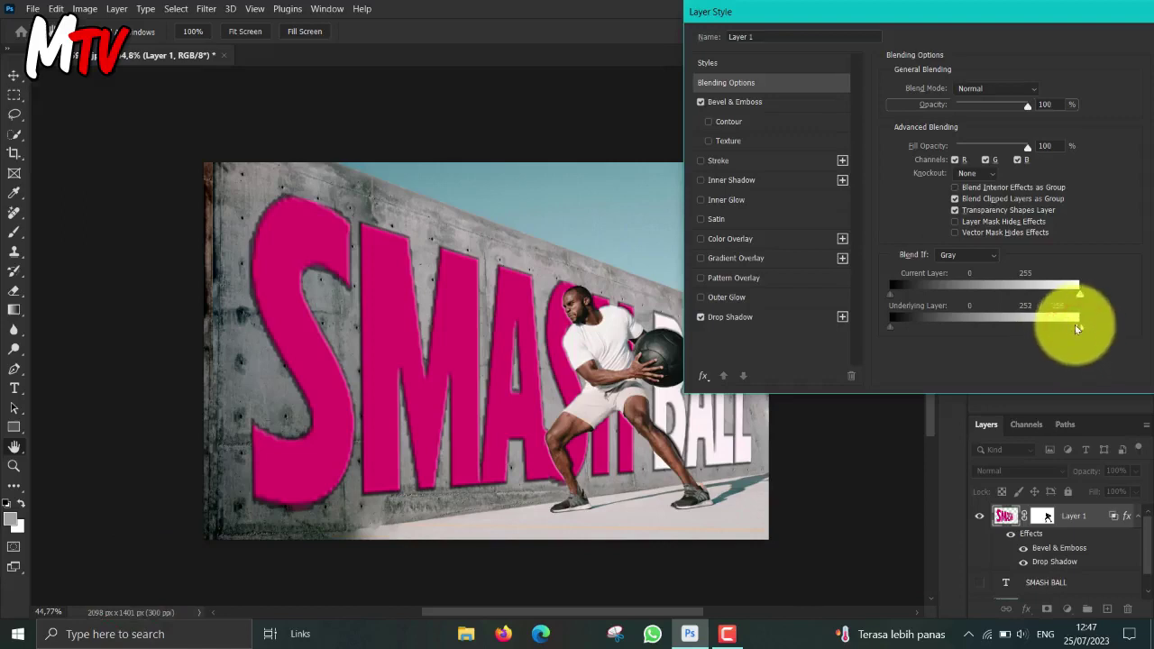
left_click_drag(1073, 327, 989, 326)
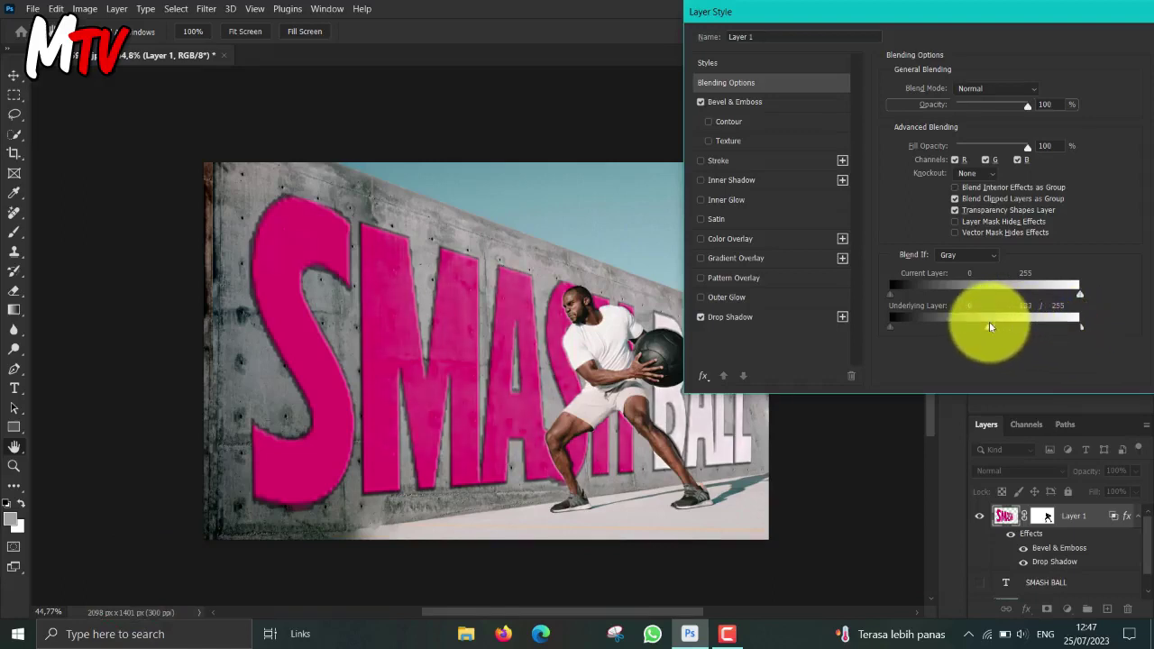
left_click_drag(1080, 327, 1050, 326)
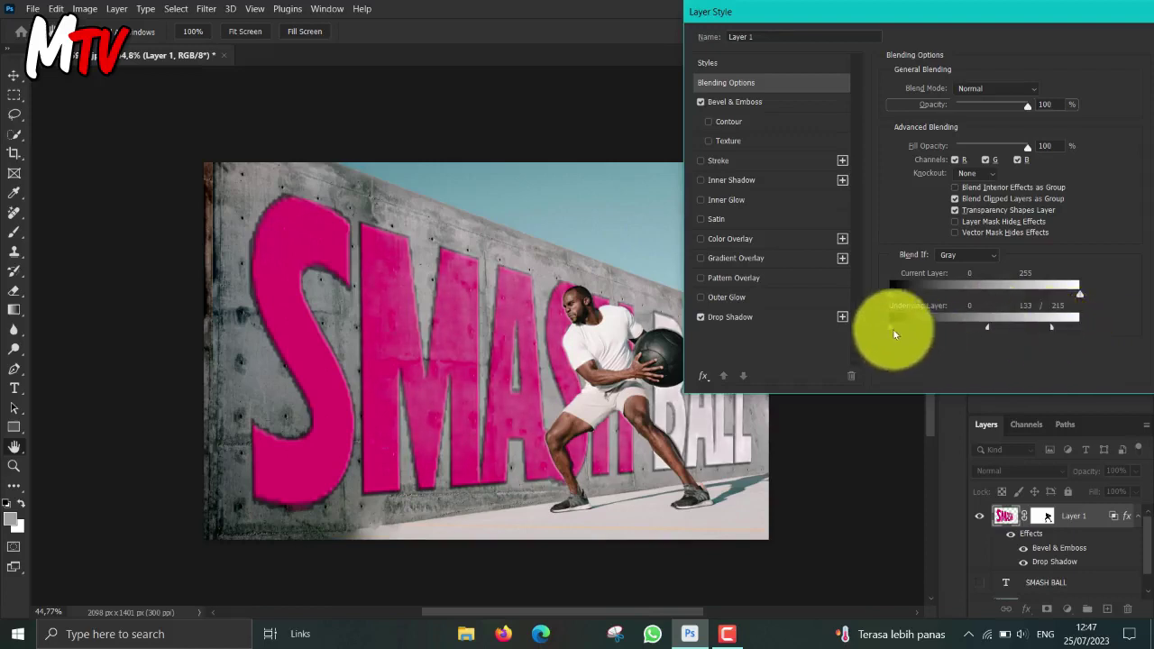
left_click_drag(892, 331, 894, 331)
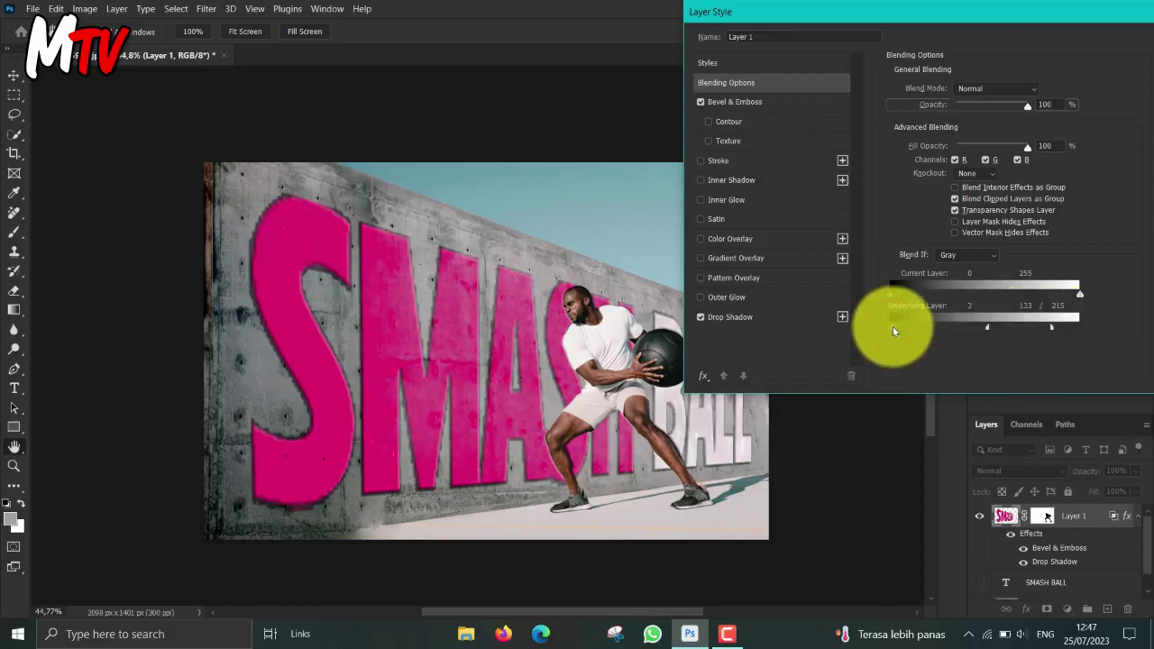
left_click_drag(893, 330, 948, 328)
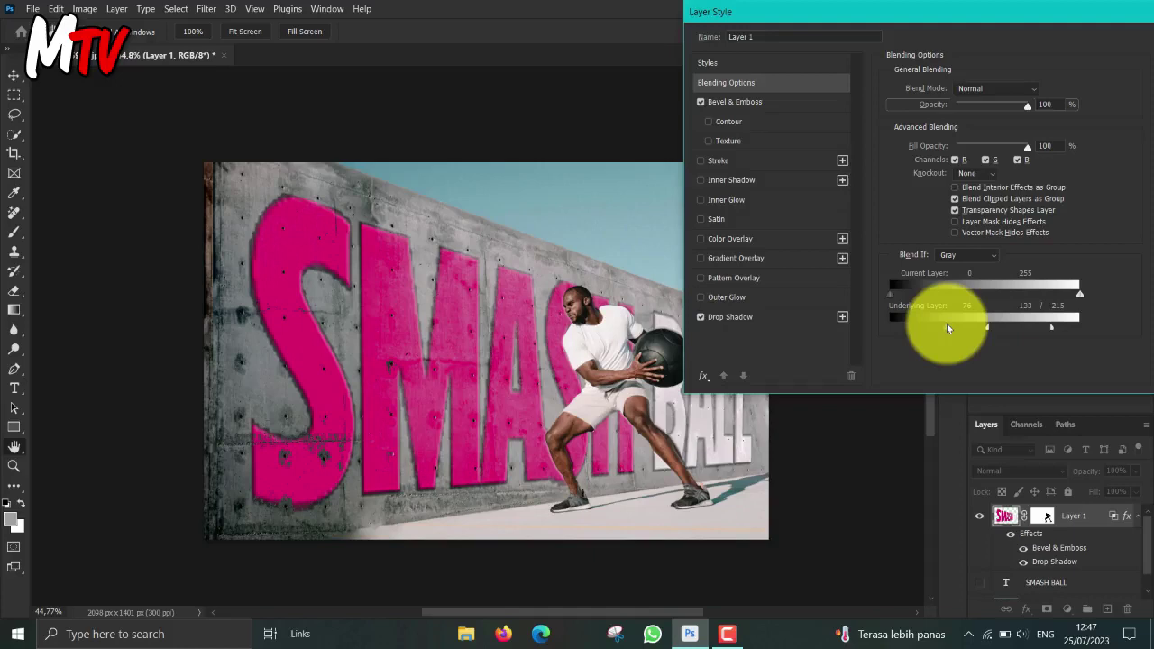
mouse_move(946, 328)
left_mouse_down()
mouse_move(934, 333)
mouse_move(947, 327)
left_mouse_up()
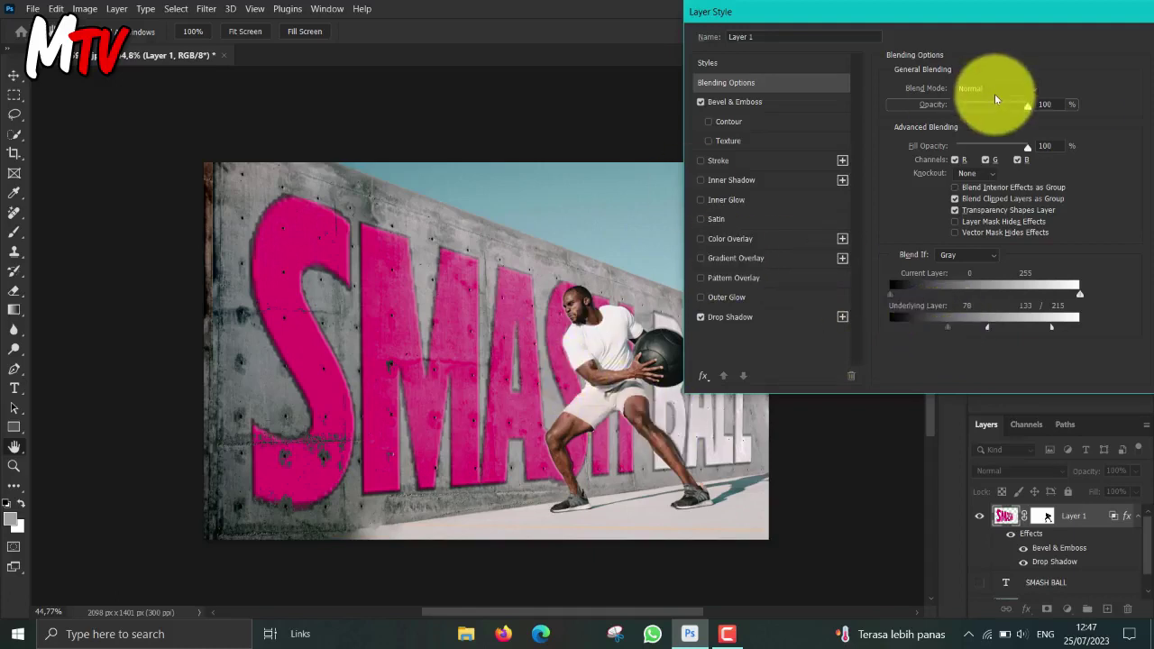
left_click_drag(1068, 14, 972, 27)
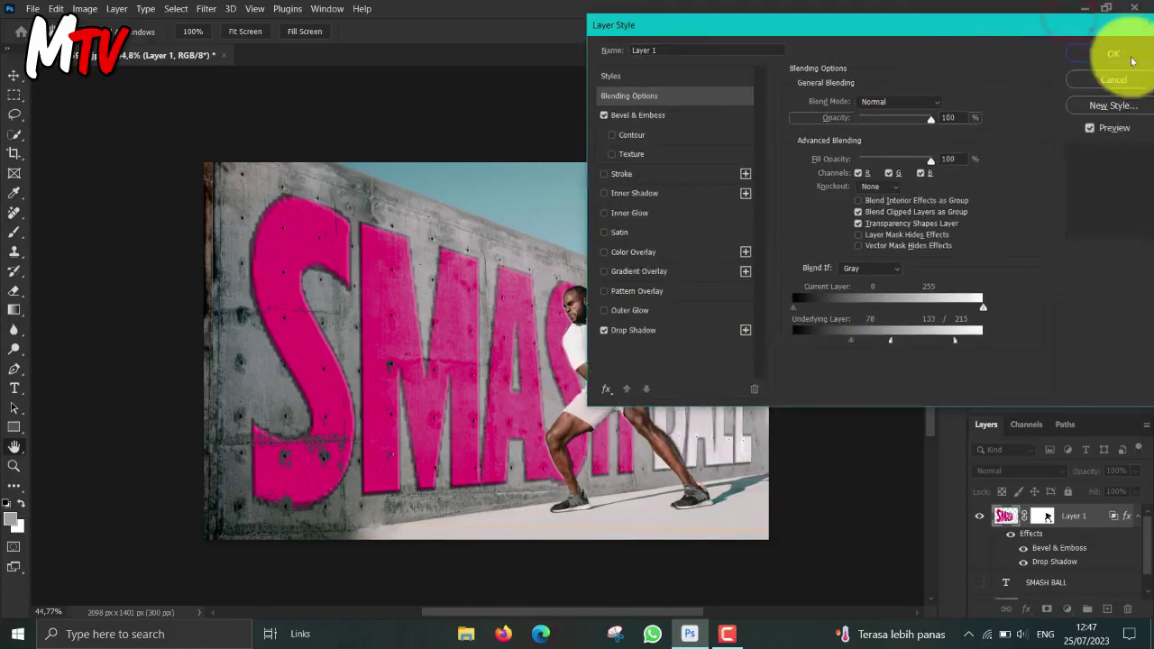
left_click(1114, 50)
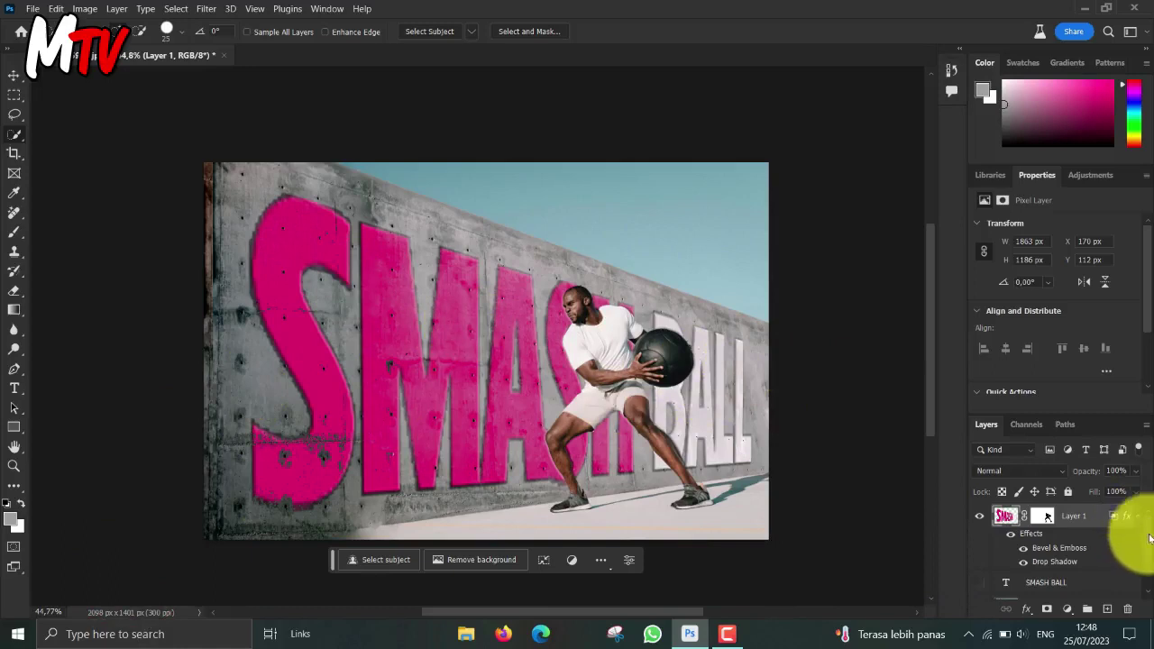
scroll(1140, 518, "down", 1)
left_click_drag(1136, 527, 600, 339)
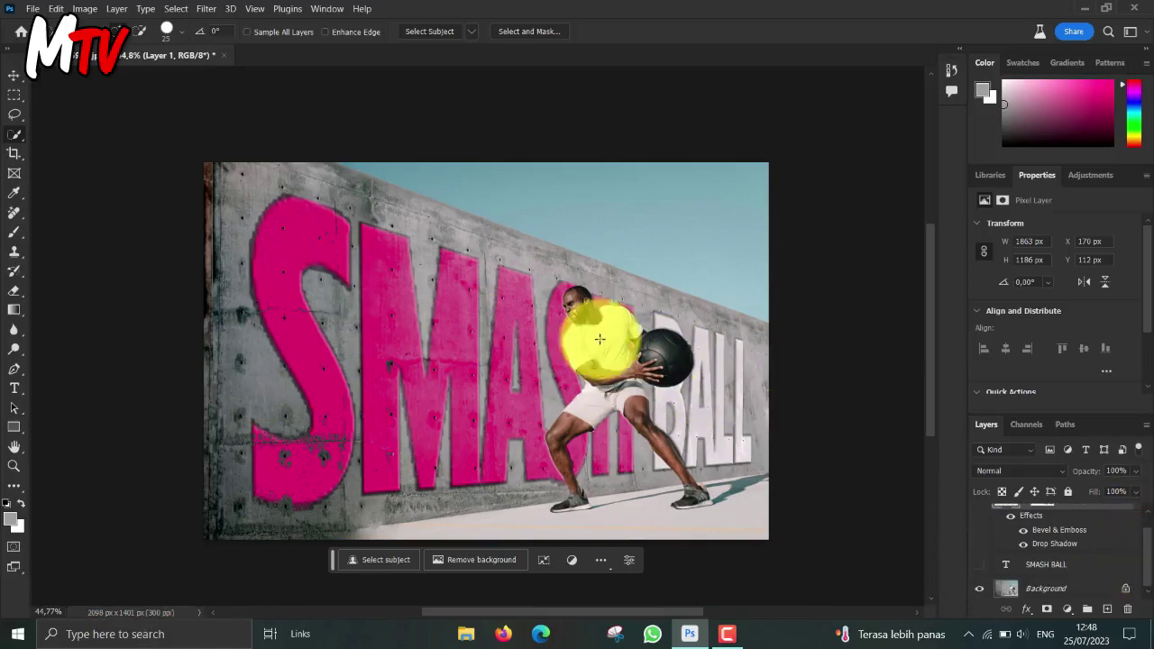